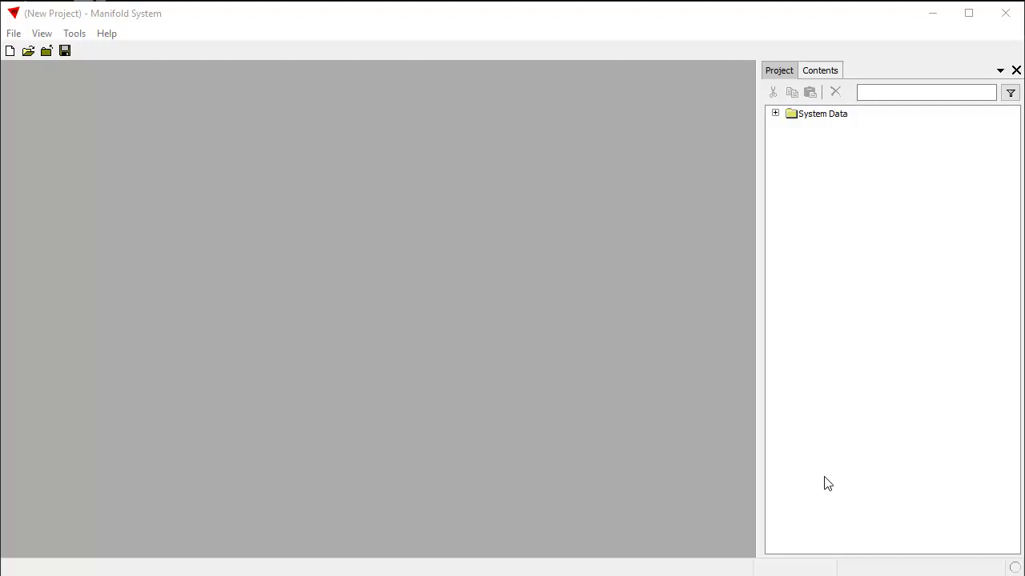
- Link the Aus Hydro.map file into the project and open its Aus Hydro map
left_click(15, 34)
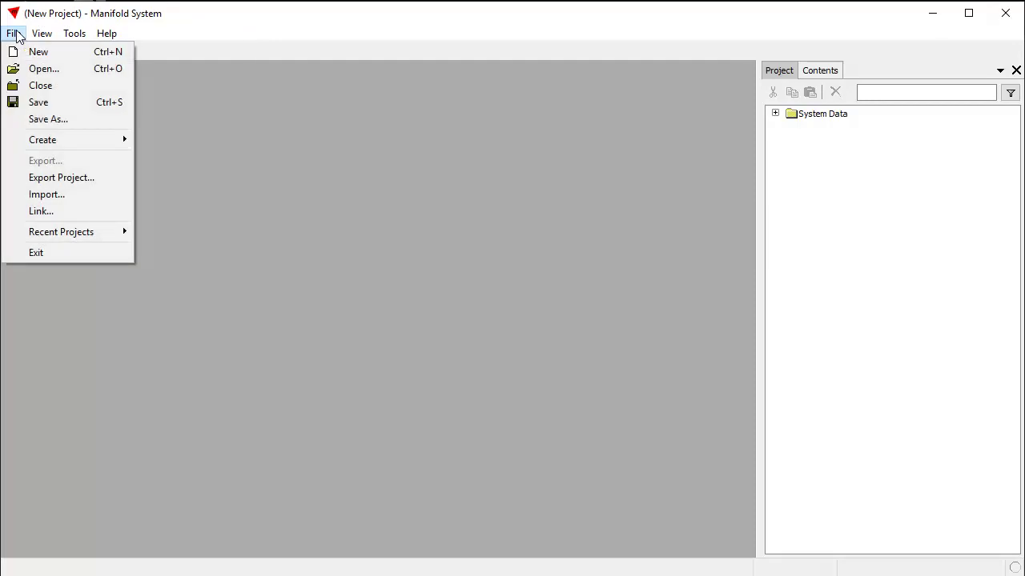
left_click(71, 210)
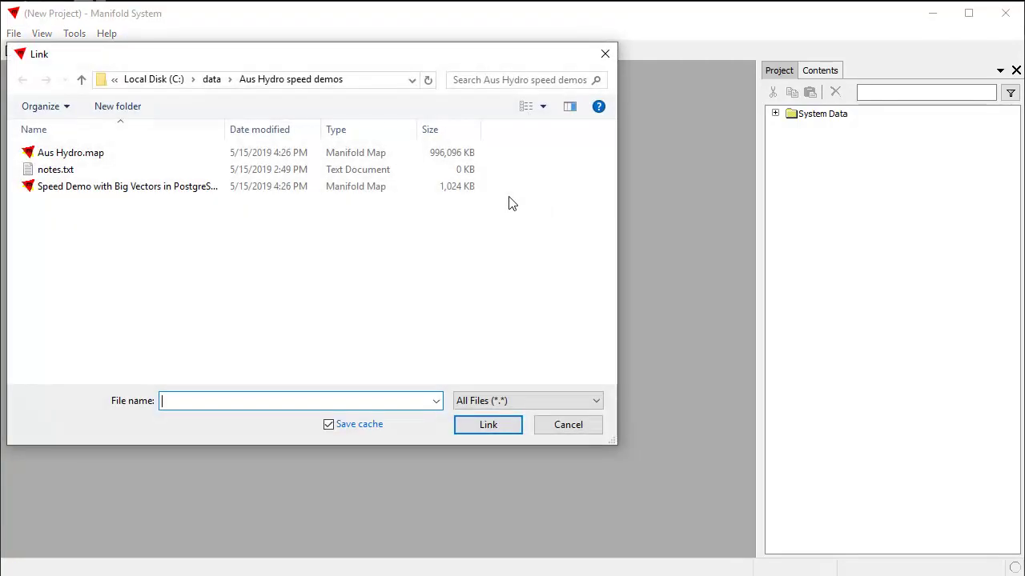
left_click(93, 158)
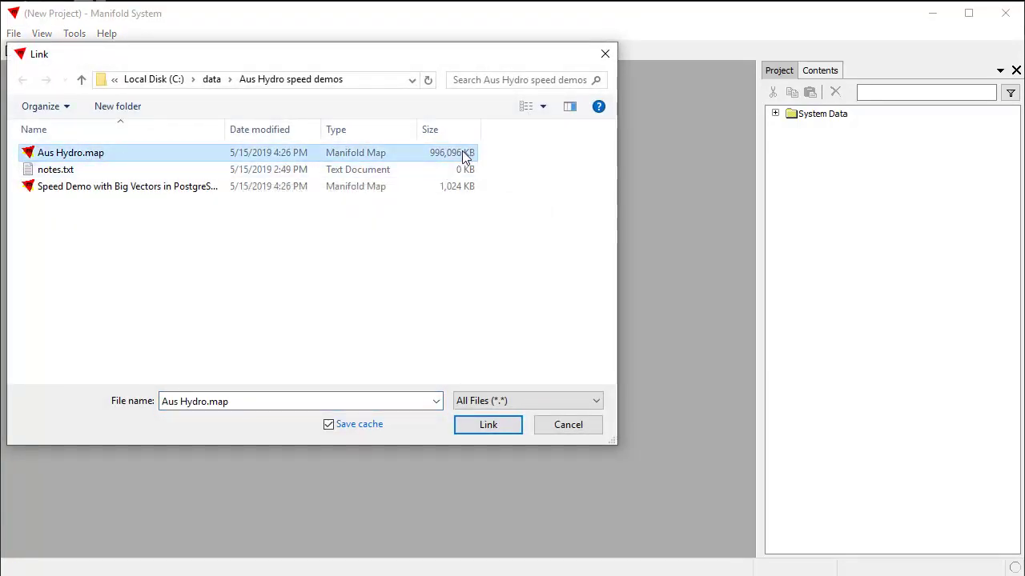
left_click(487, 425)
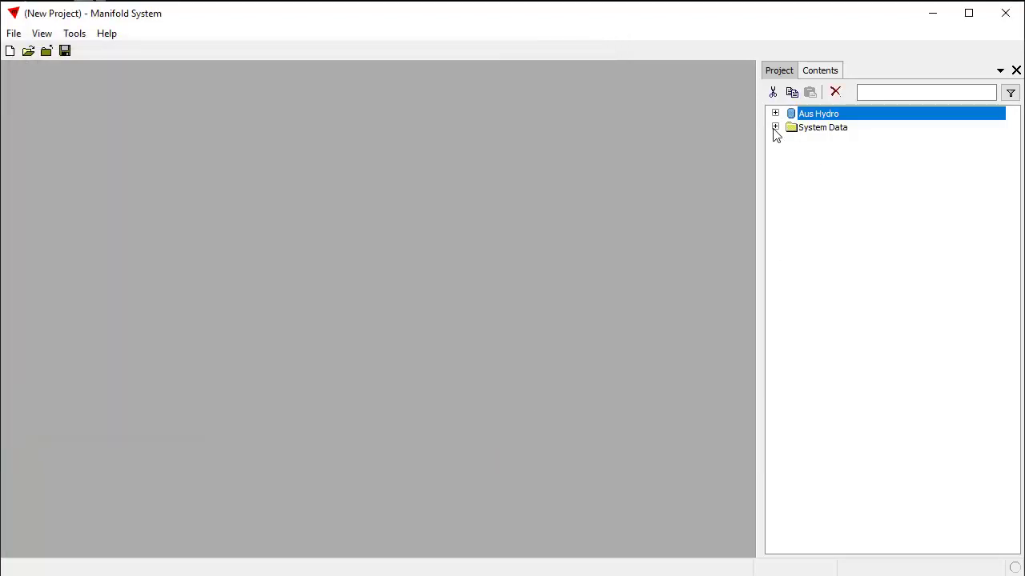
left_click(775, 114)
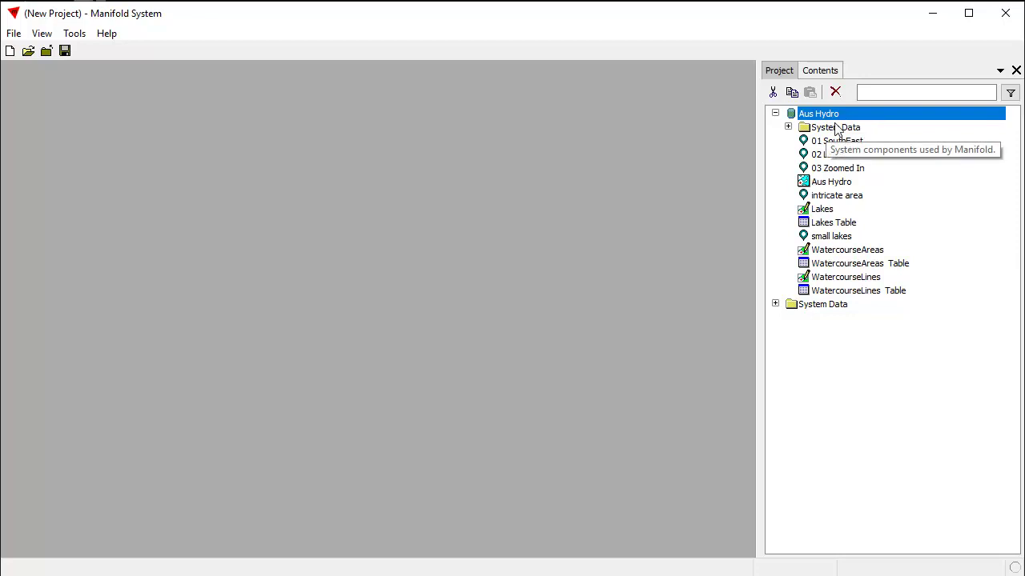
double_click(839, 185)
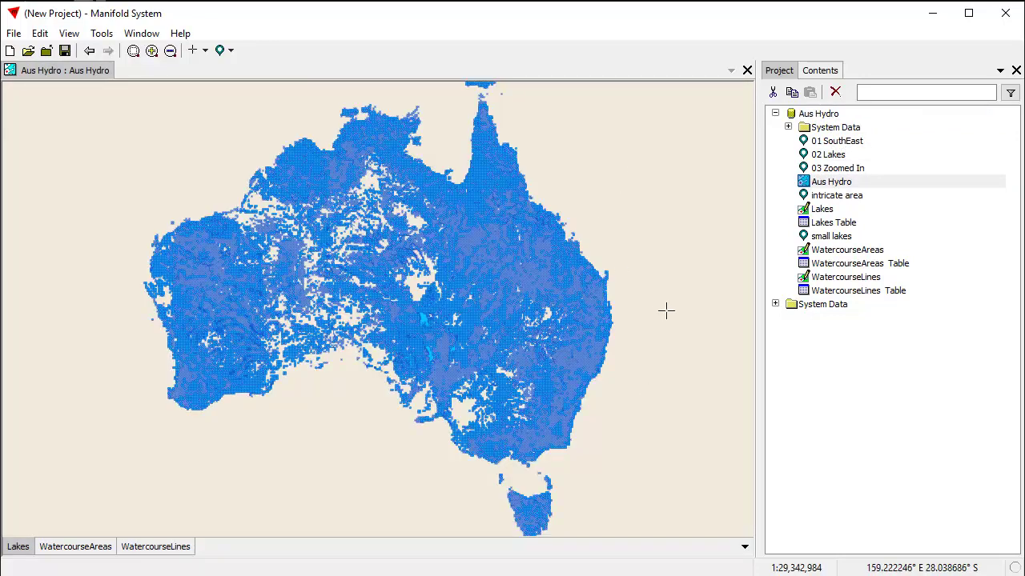
- Inspect the map's lakes and watercourses up close, then return to the full extent of the WatercourseLines layer
left_click_drag(407, 305, 458, 359)
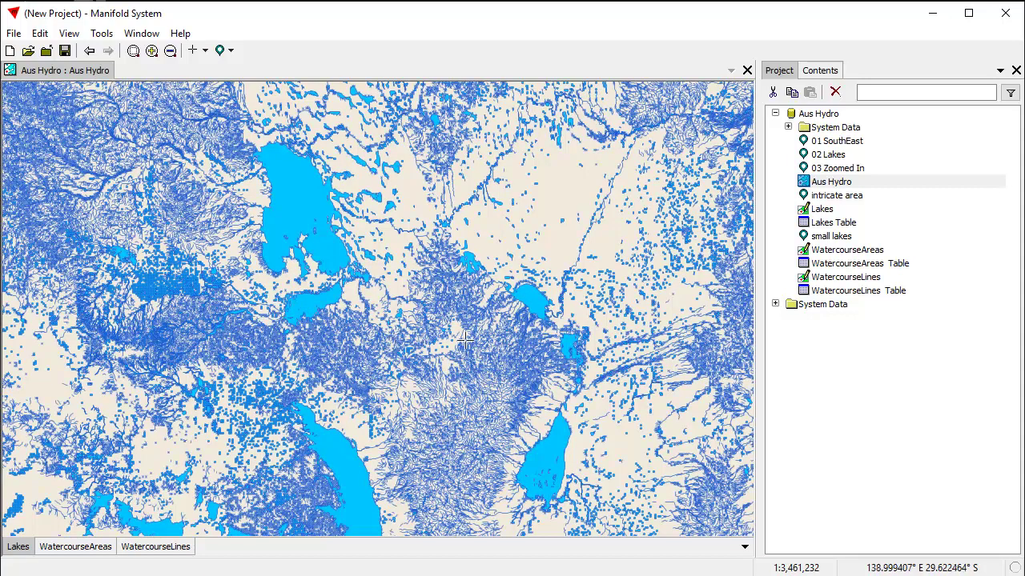
scroll(470, 356, "up", 2)
scroll(465, 276, "down", 2)
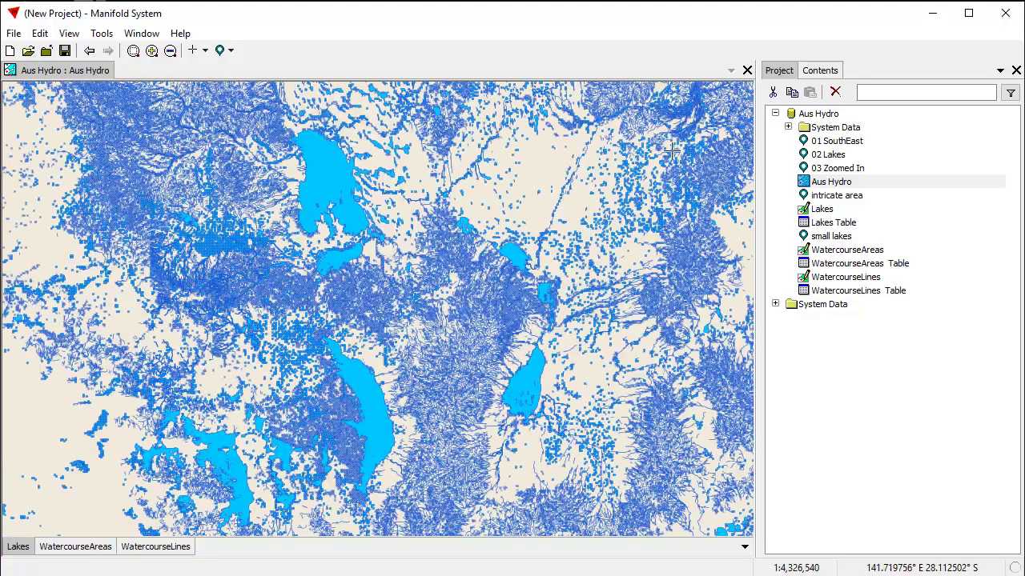
left_click_drag(596, 106, 704, 170)
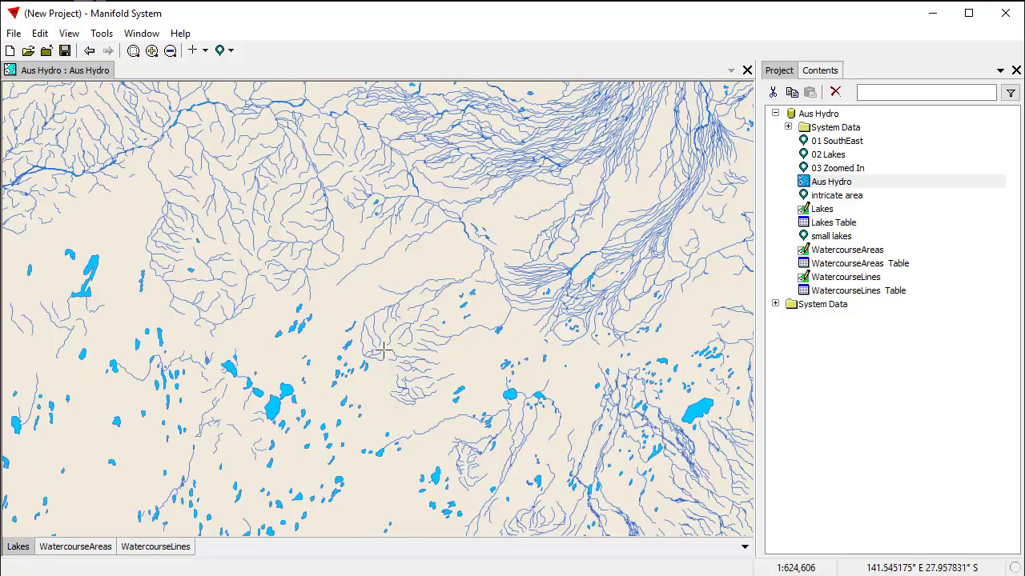
double_click(146, 547)
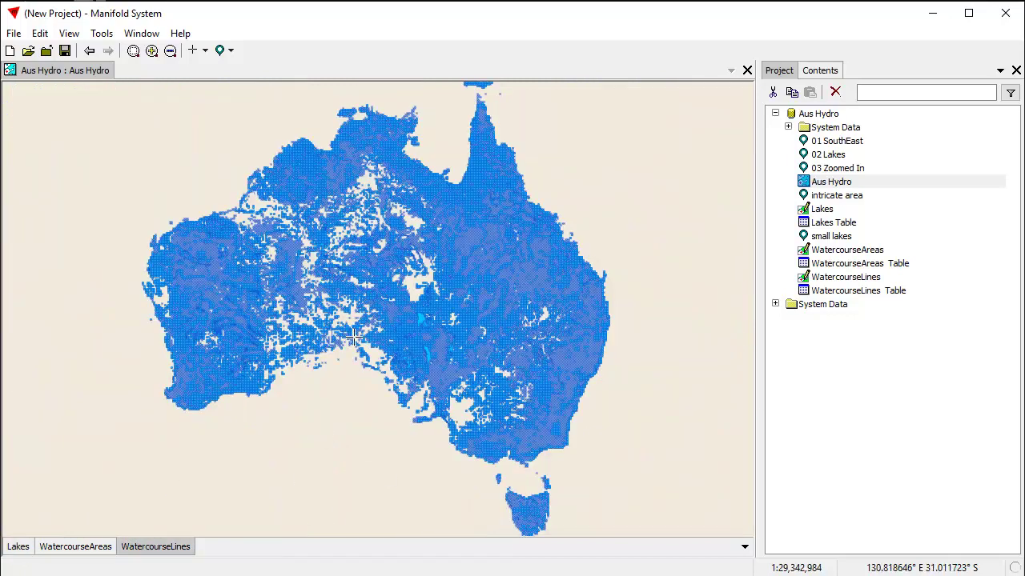
- Undock the Aus Hydro map window, shrink it to about half the workspace width and place it in the upper-left corner
double_click(76, 70)
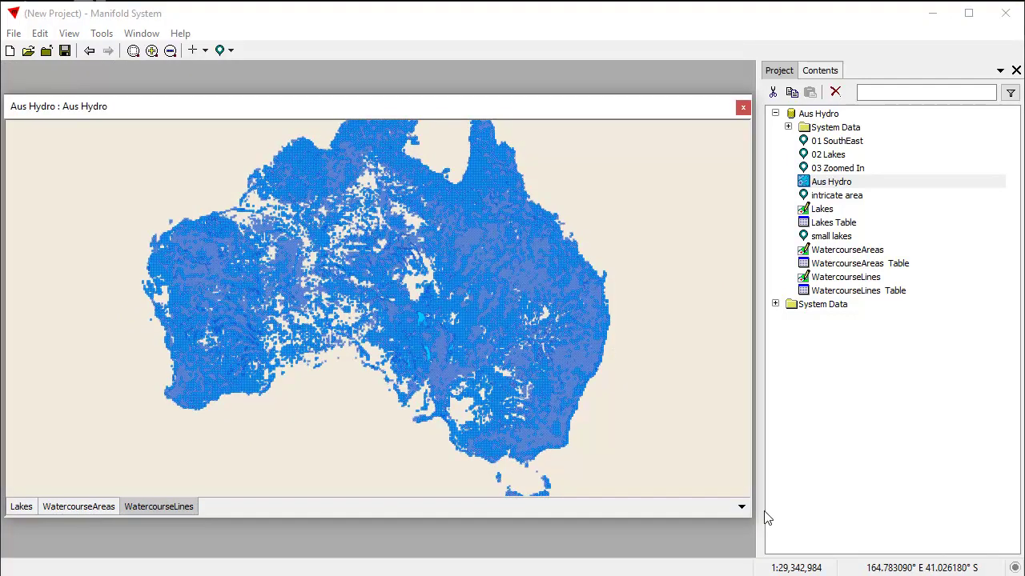
left_click_drag(746, 519, 370, 537)
left_click_drag(220, 108, 222, 94)
left_click_drag(373, 517, 406, 525)
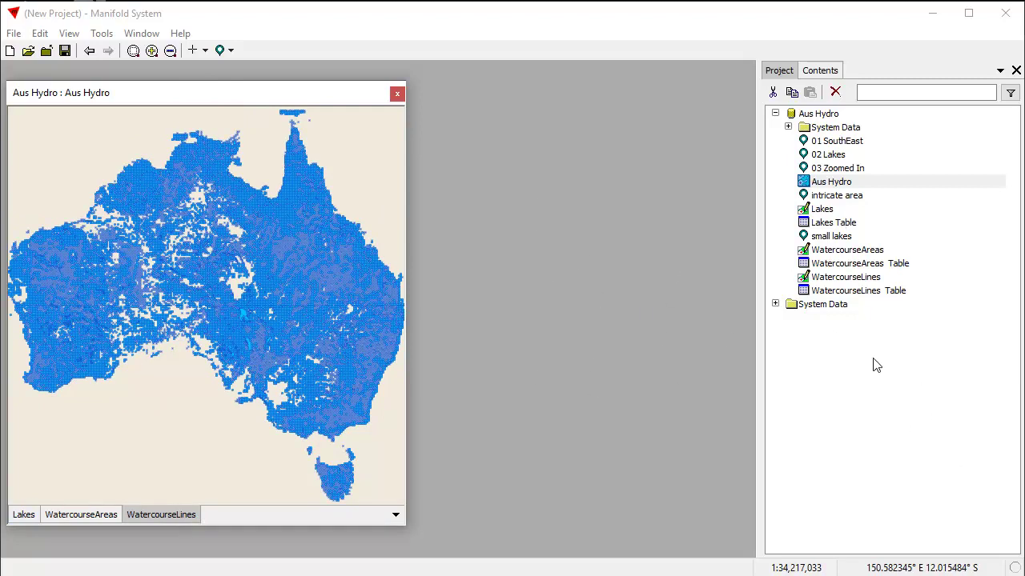
- Collapse the Aus Hydro data source and add the favorite data source PostgreSQL Local to the project
left_click(775, 114)
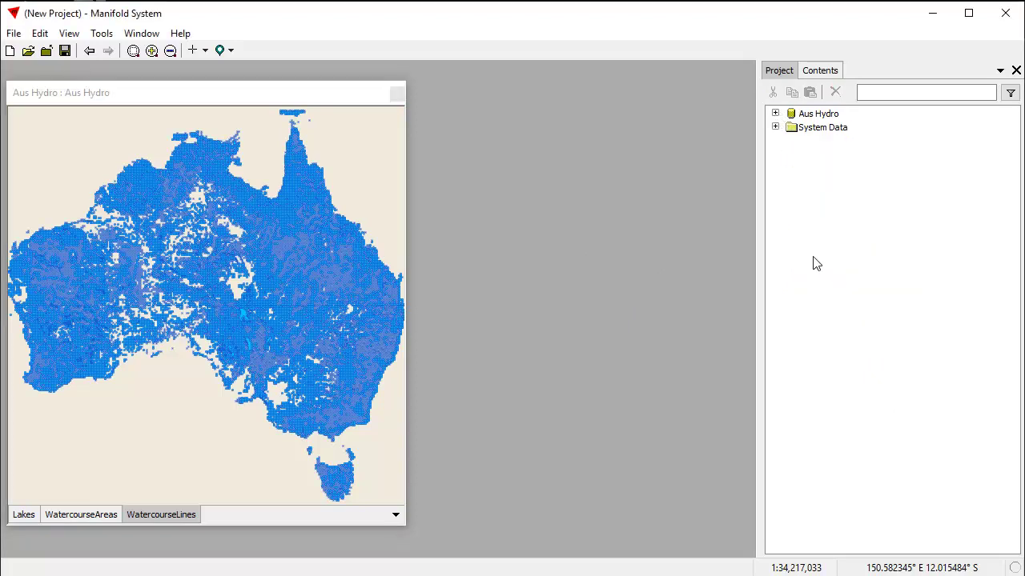
right_click(806, 195)
mouse_move(836, 241)
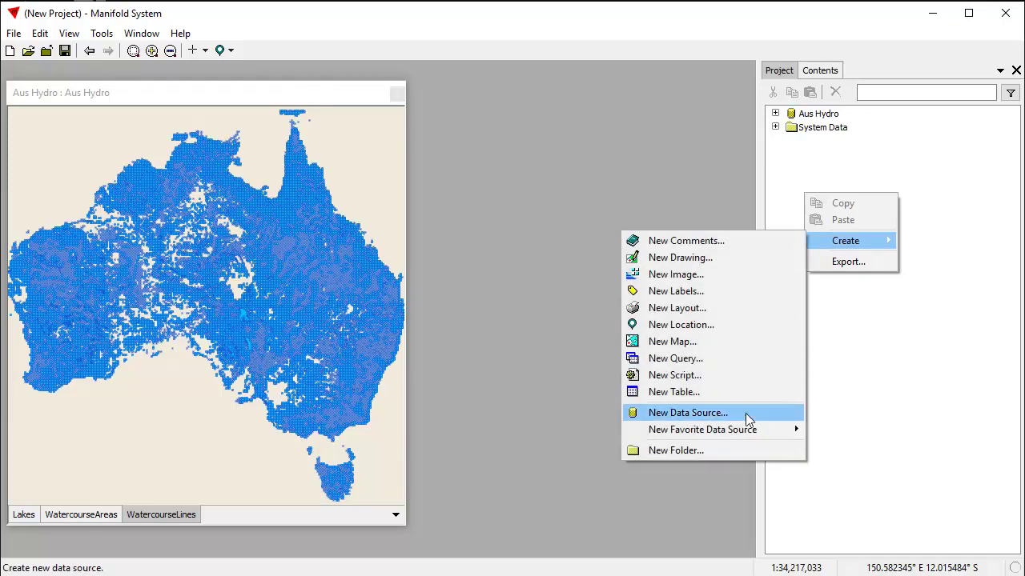
mouse_move(771, 430)
left_click(879, 430)
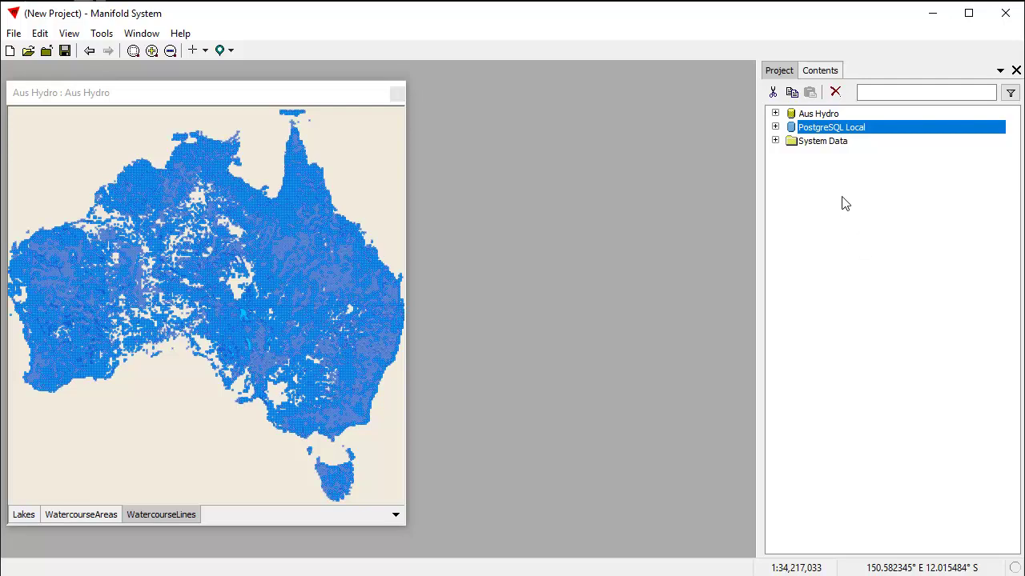
- Look through the tables and drawings stored in the PostgreSQL Local data source, and collapse it again
left_click(775, 127)
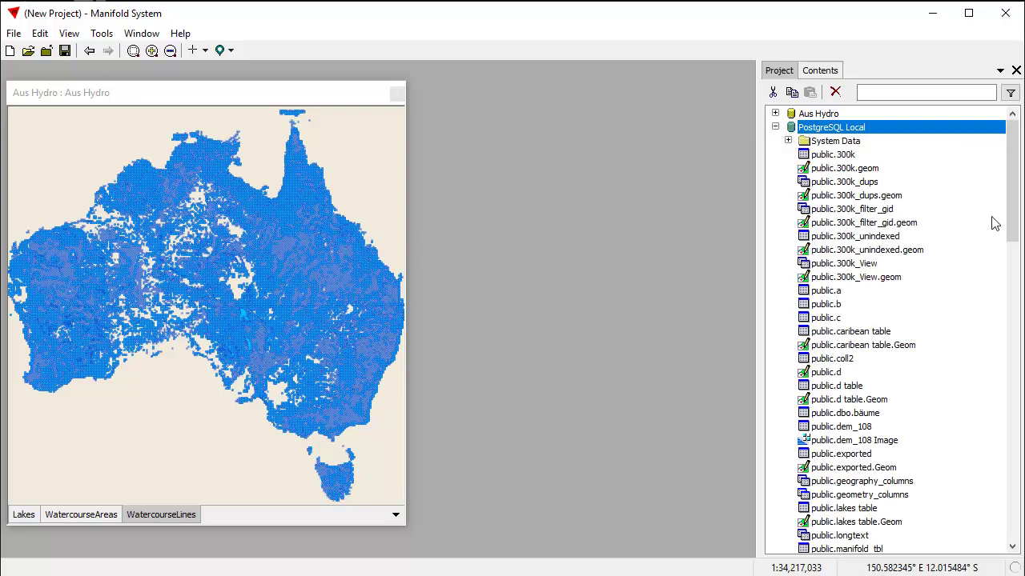
left_click_drag(1012, 201, 1002, 132)
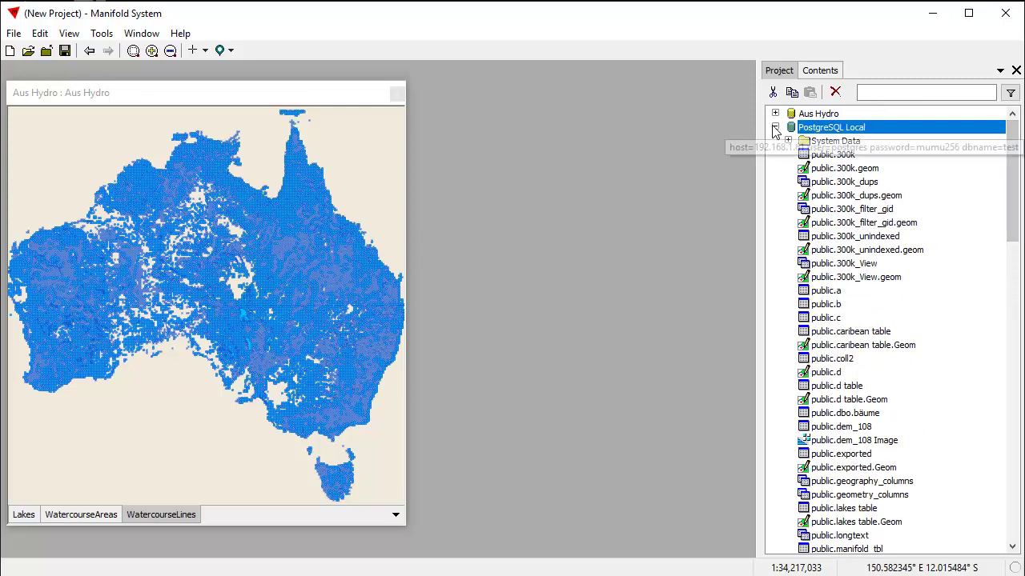
left_click(775, 128)
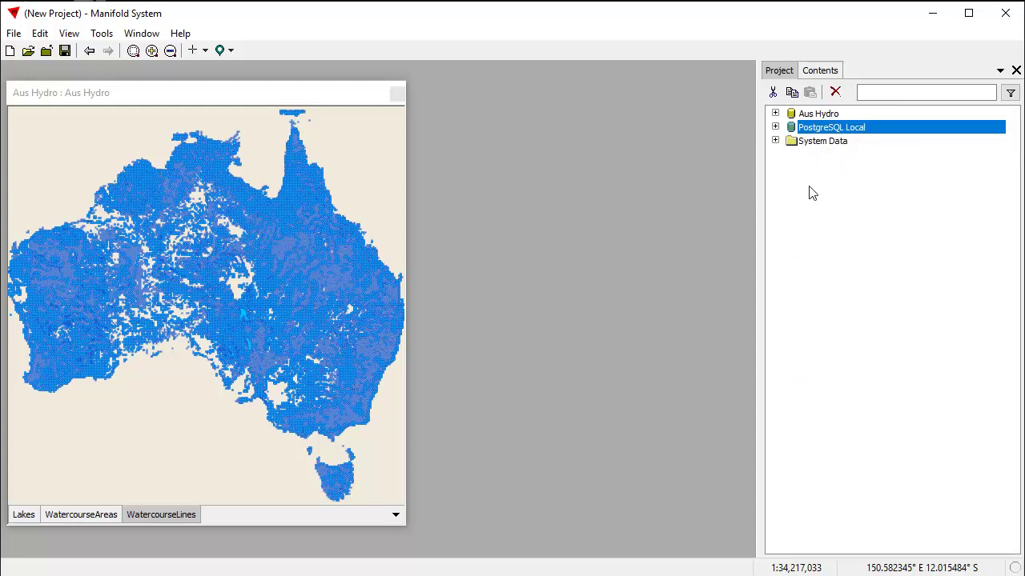
- Create a new map named Aus Hydro Postgres using the WGS 84 / Pseudo-Mercator (EPSG:3857) coordinate system
left_click(795, 191)
right_click(792, 187)
mouse_move(833, 233)
left_click(680, 332)
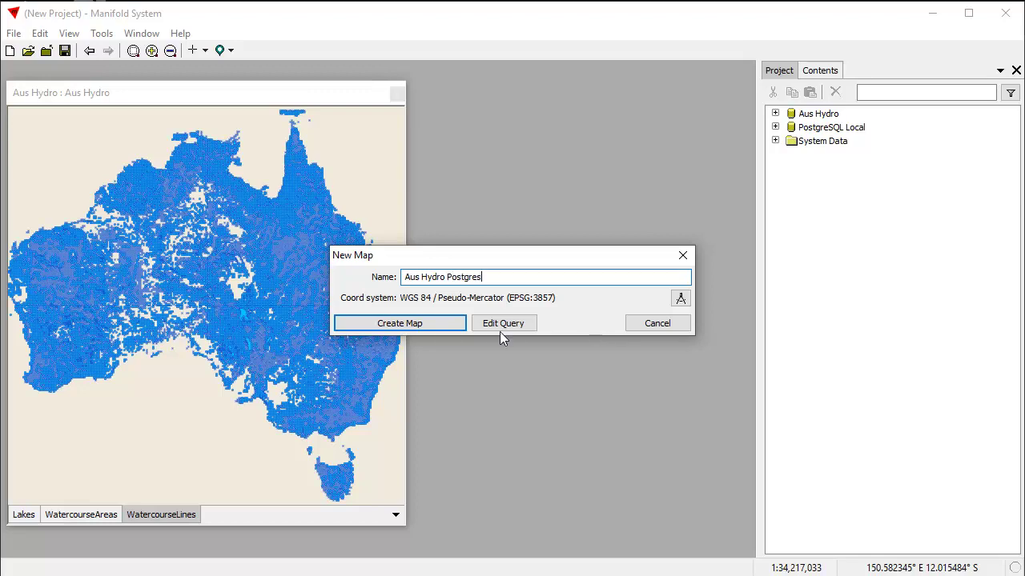
left_click(367, 323)
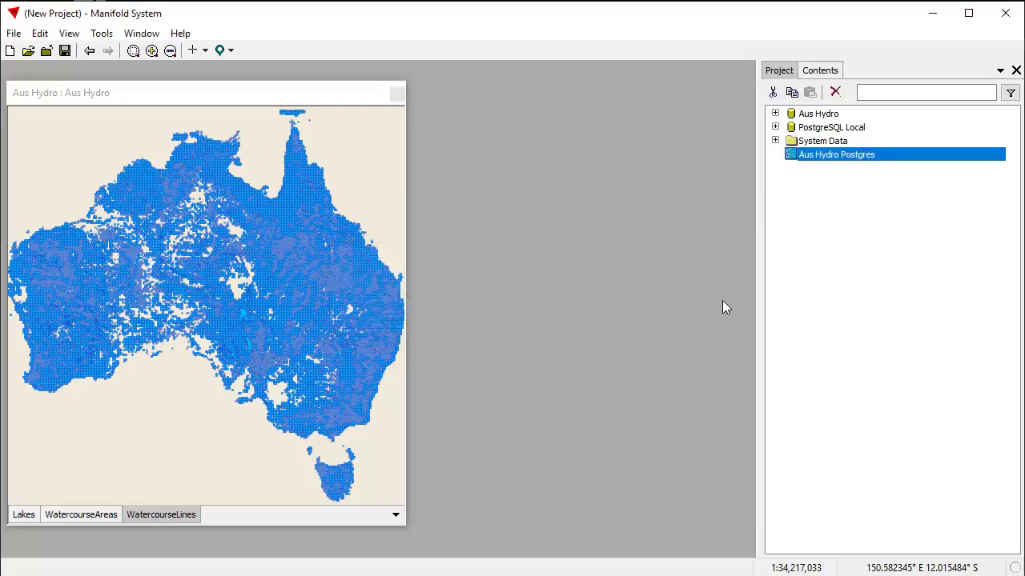
- Open the Aus Hydro Postgres map, undock it, and size and place its window beside the Aus Hydro window
double_click(843, 157)
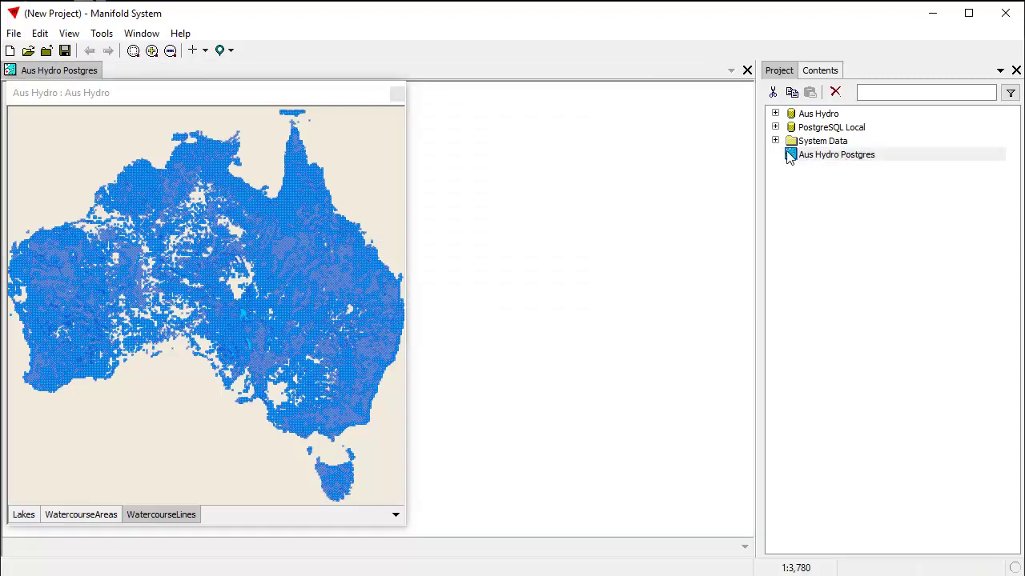
left_click(68, 68, "alt")
left_click_drag(744, 521, 239, 316)
left_click_drag(141, 117, 137, 107)
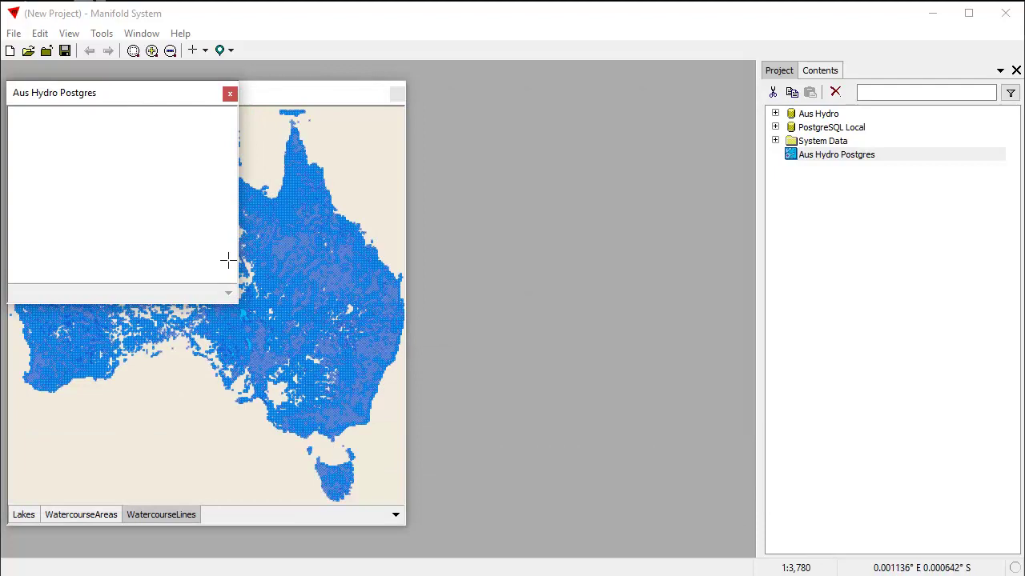
left_click_drag(237, 308, 399, 537)
left_click_drag(290, 99, 636, 124)
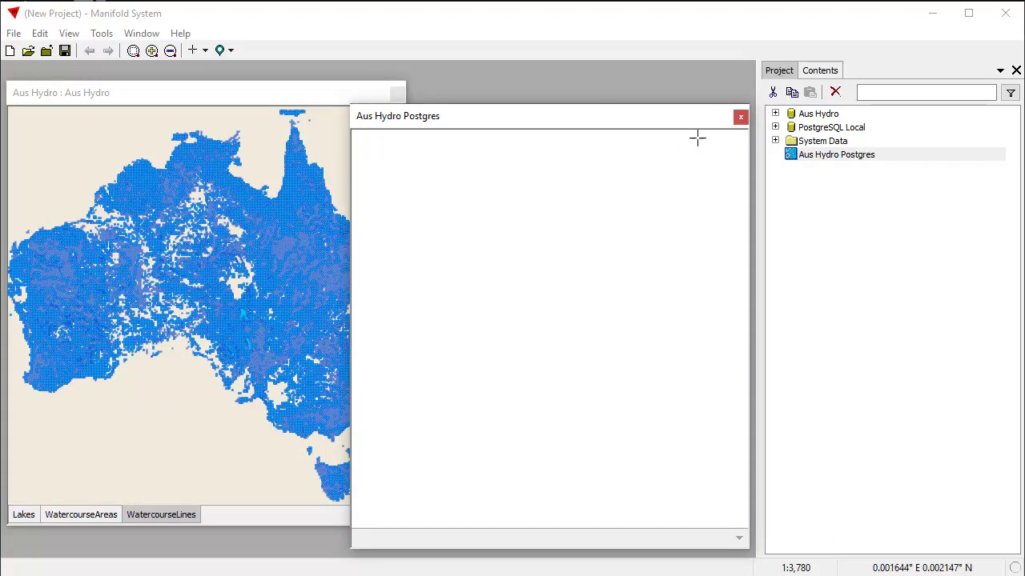
- Add the public.watercourselines table.Geom drawing from PostgreSQL Local as a layer in the Aus Hydro Postgres map
left_click(775, 128)
left_click_drag(1014, 182, 1013, 480)
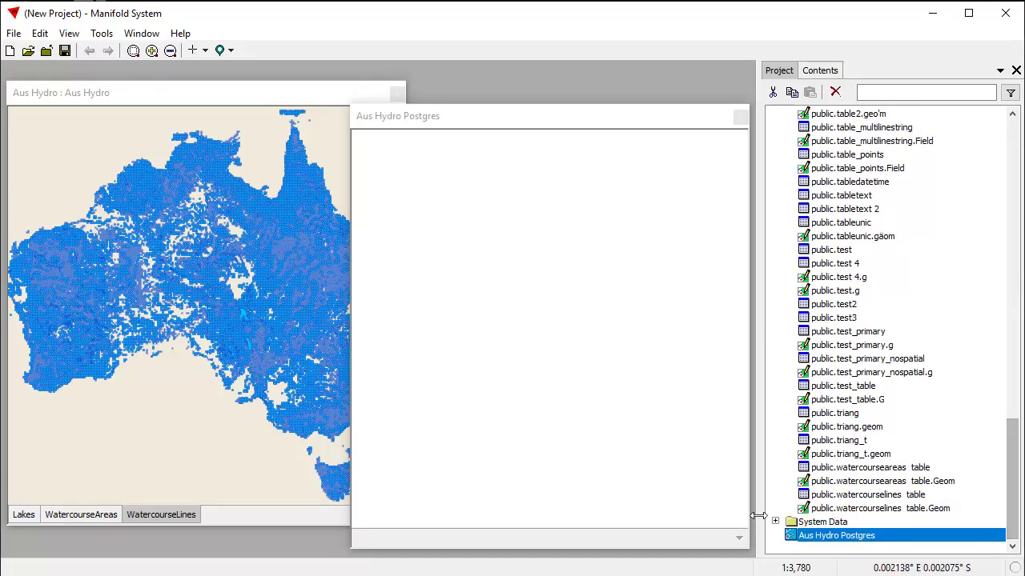
left_click(863, 511)
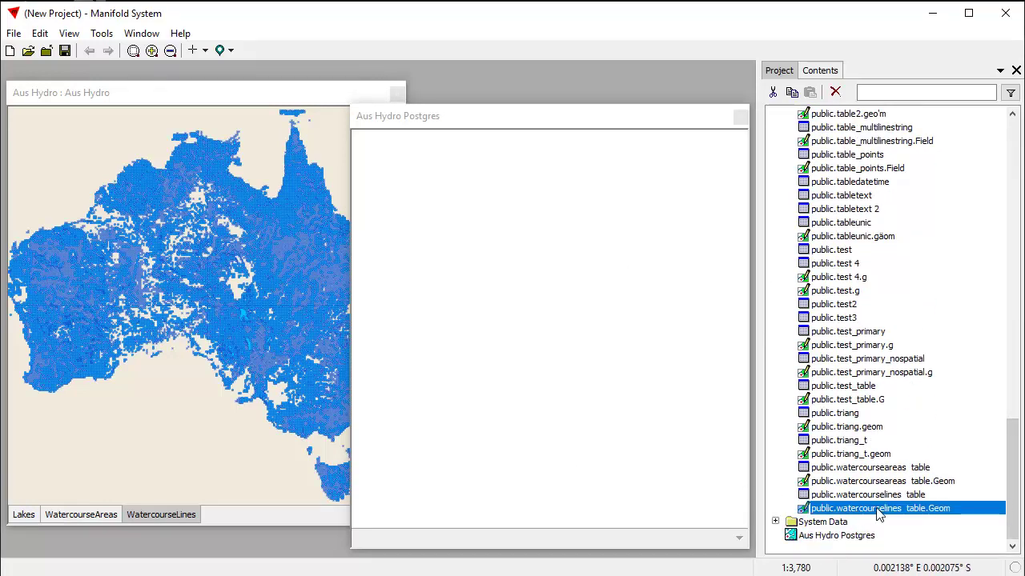
left_click(864, 495, "shift")
left_click_drag(864, 494, 490, 442)
left_click_drag(718, 554, 612, 503)
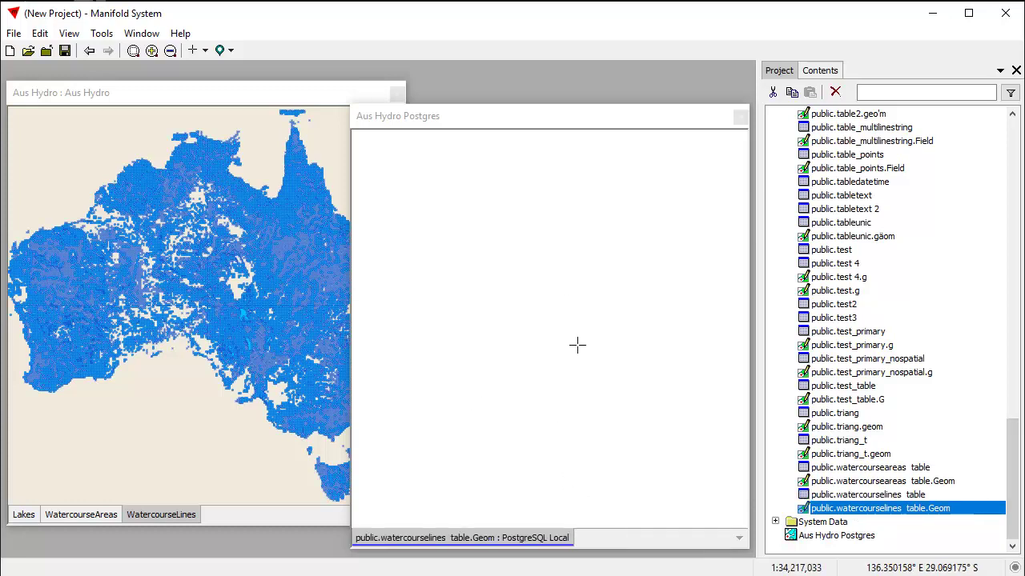
- Bring the Aus Hydro map window forward and review the components in the Aus Hydro data source, leaving it collapsed
left_click(228, 94)
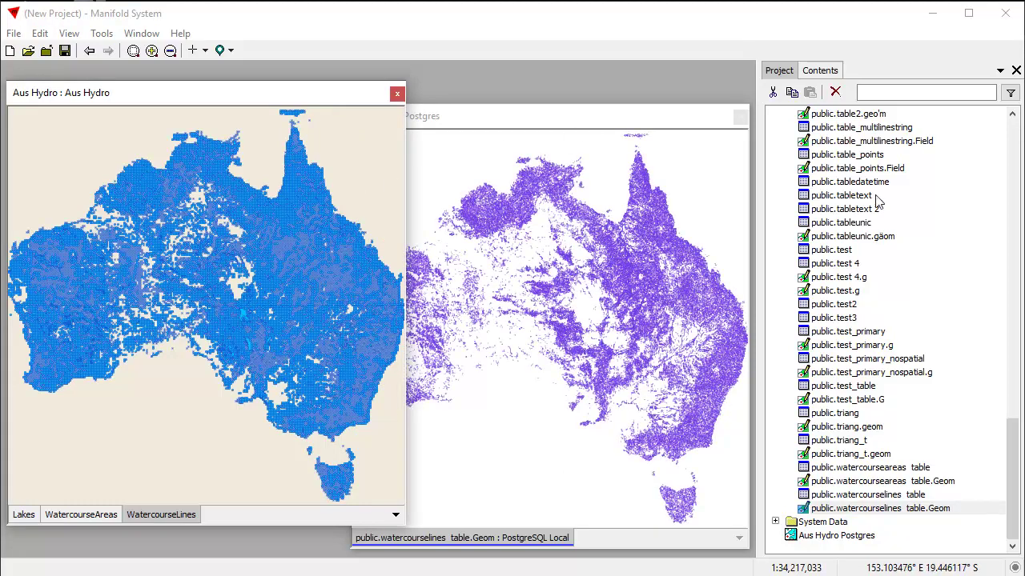
left_click_drag(1014, 479, 1018, 182)
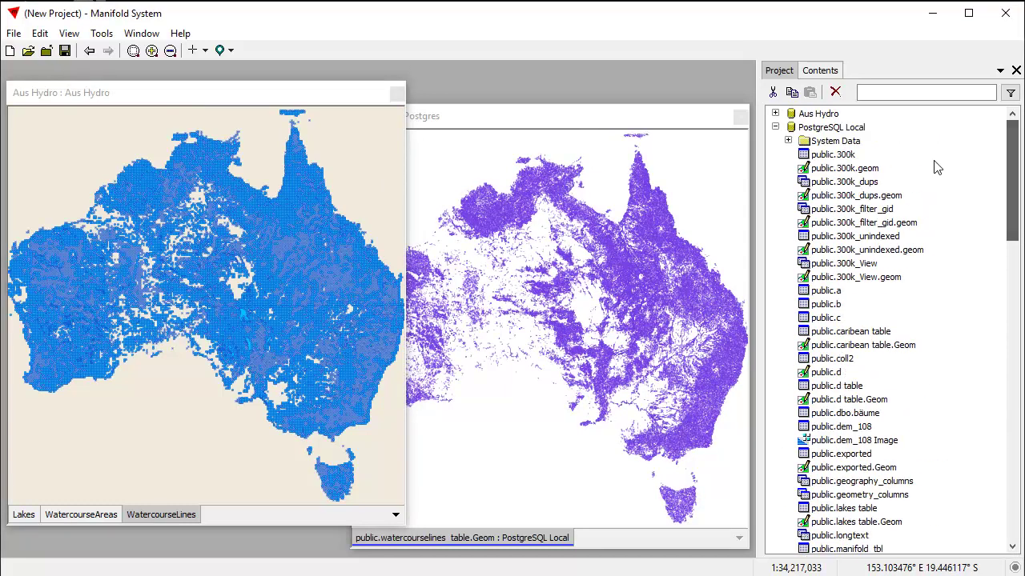
left_click(776, 114)
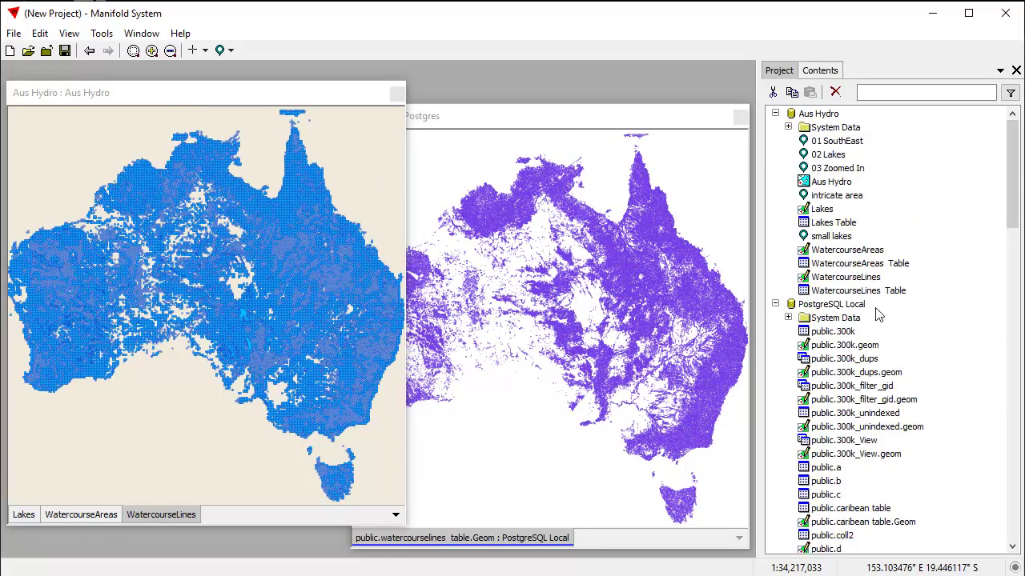
right_click(859, 252)
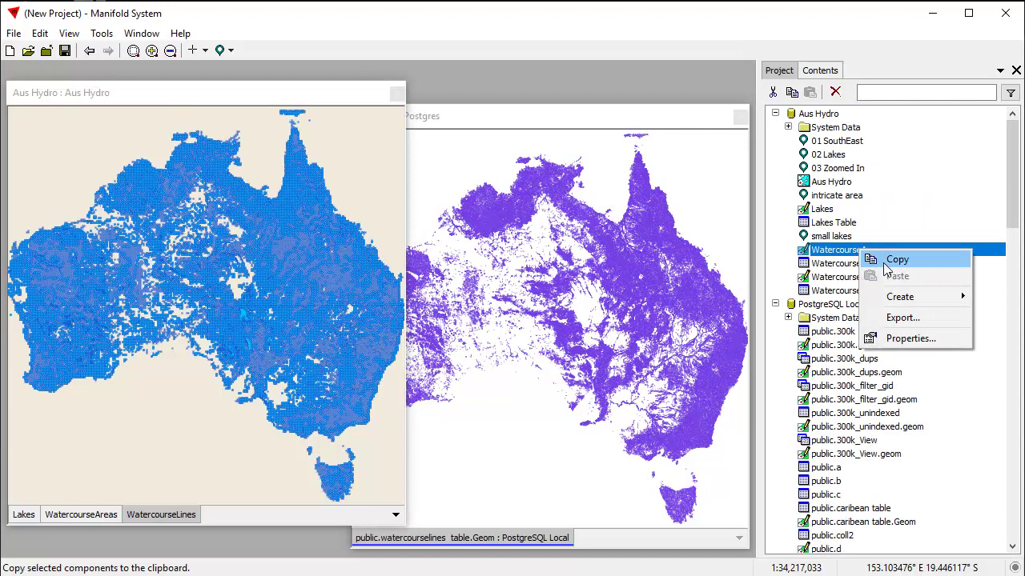
left_click(940, 172)
left_click(830, 306)
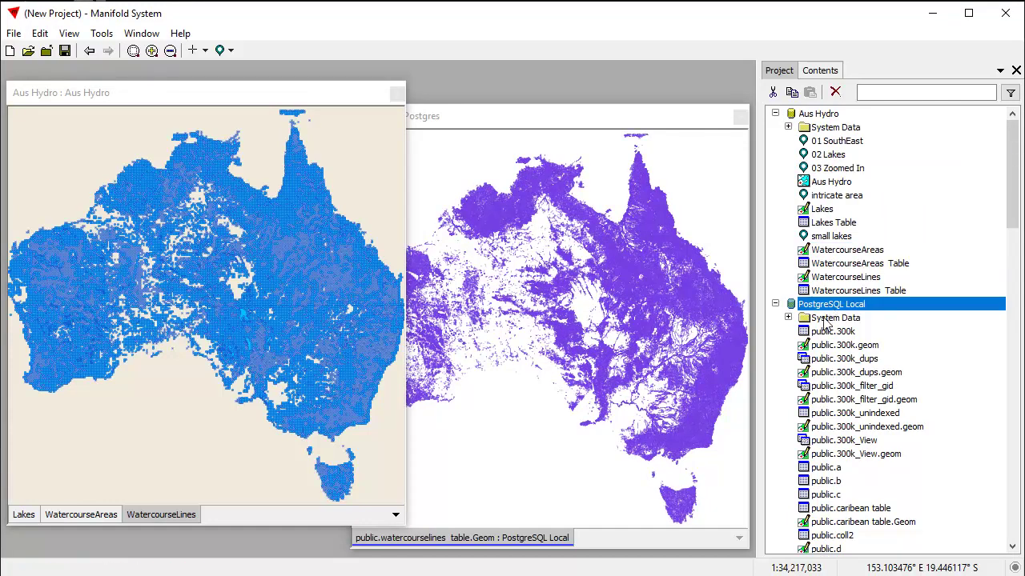
left_click(775, 113)
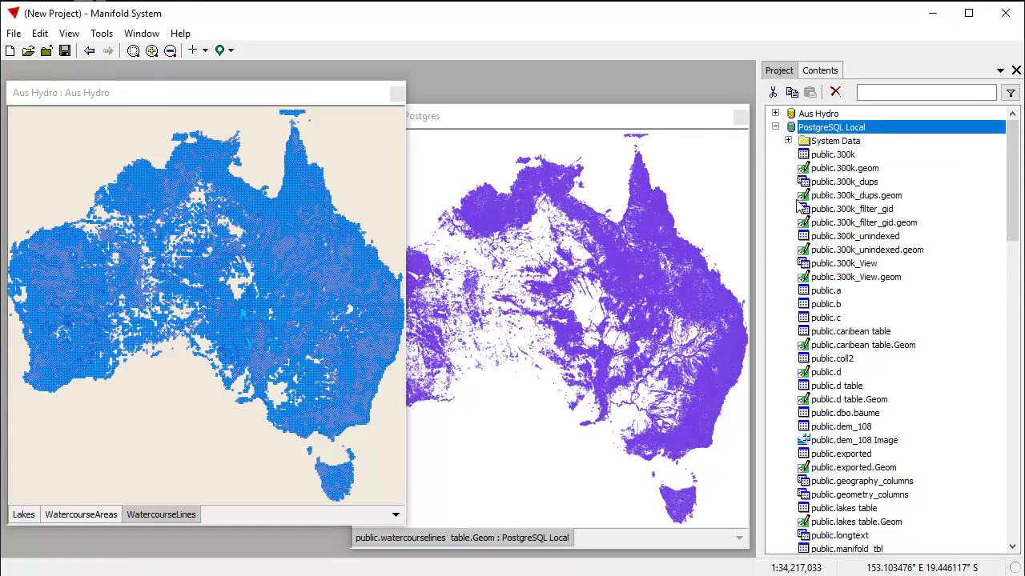
- Bring the Aus Hydro Postgres window to the front and align its upper edge with the Aus Hydro window
left_click(629, 121)
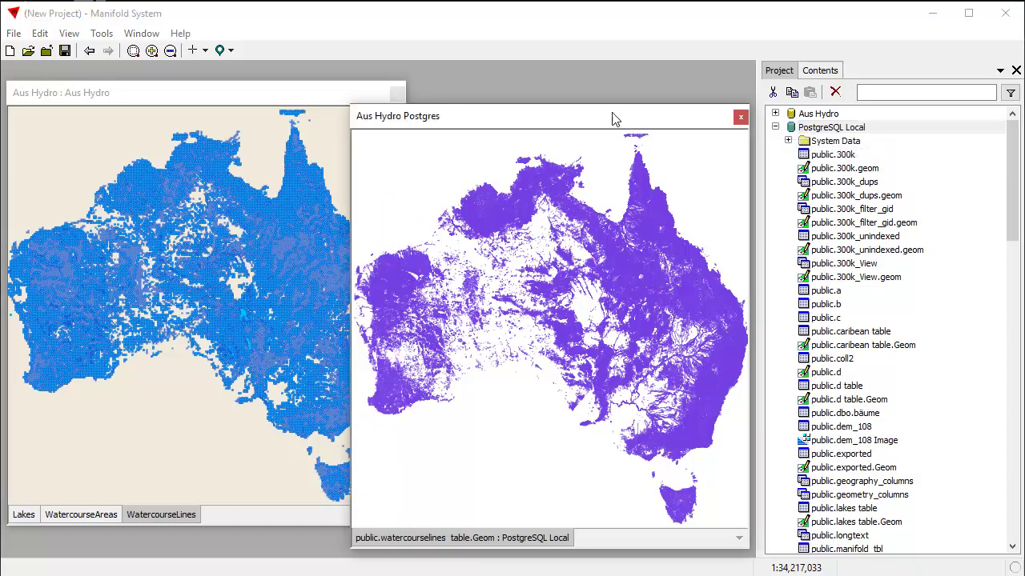
left_click_drag(622, 121, 602, 108)
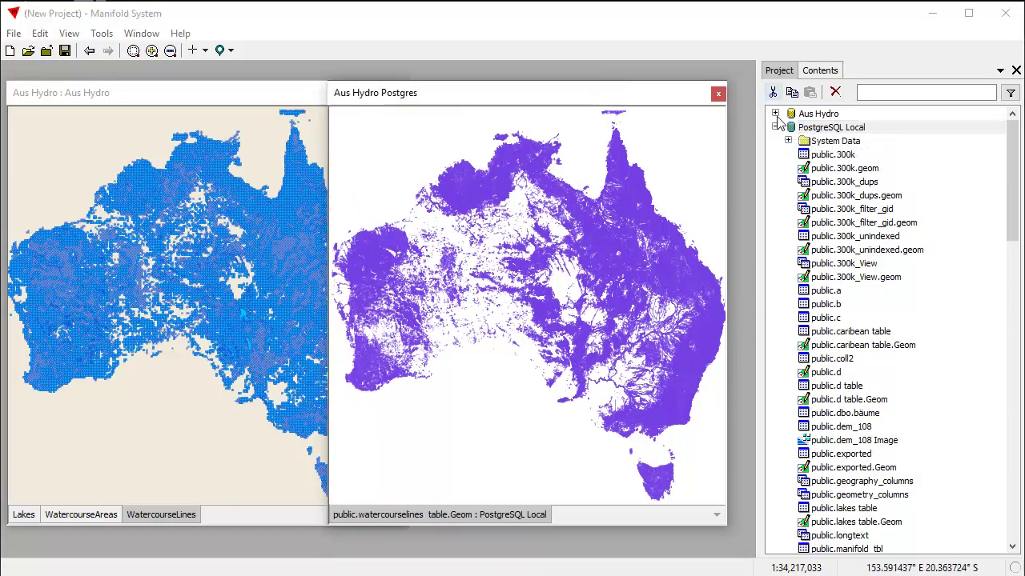
- Add the public.watercourseareas table.Geom drawing from PostgreSQL Local as a layer in the Aus Hydro Postgres map
left_click_drag(1011, 212, 1011, 511)
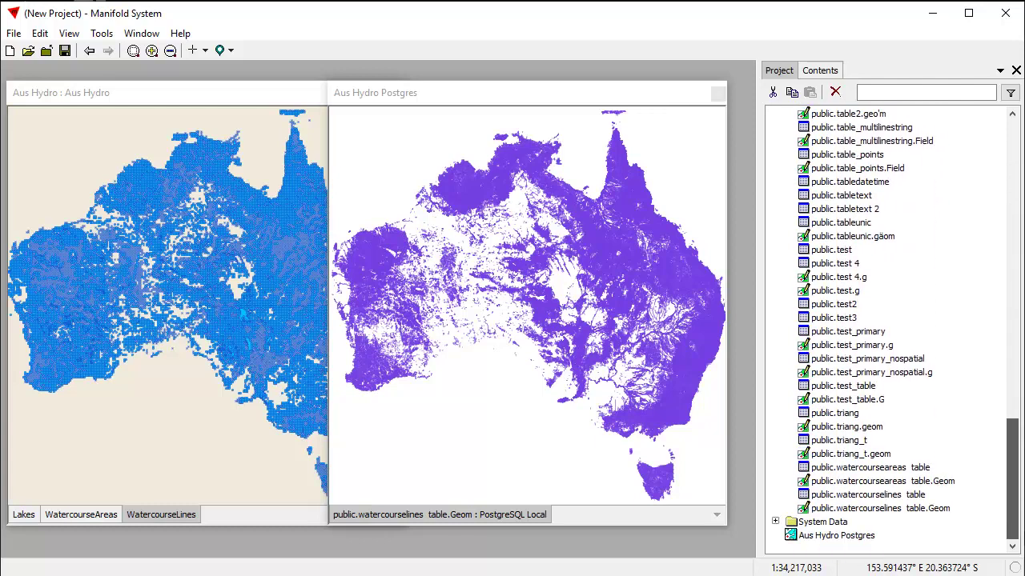
left_click(881, 483)
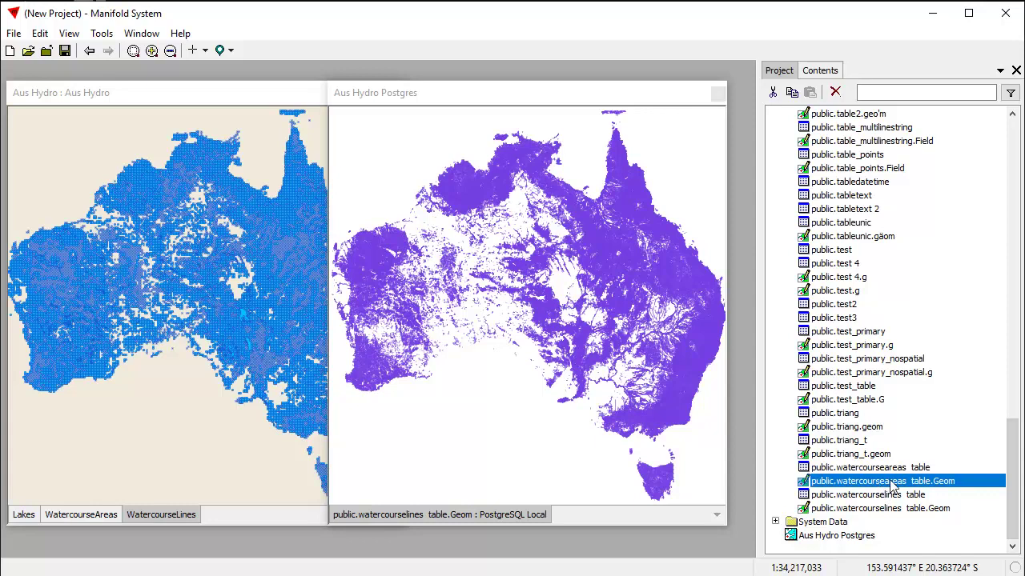
left_click_drag(893, 485, 394, 446)
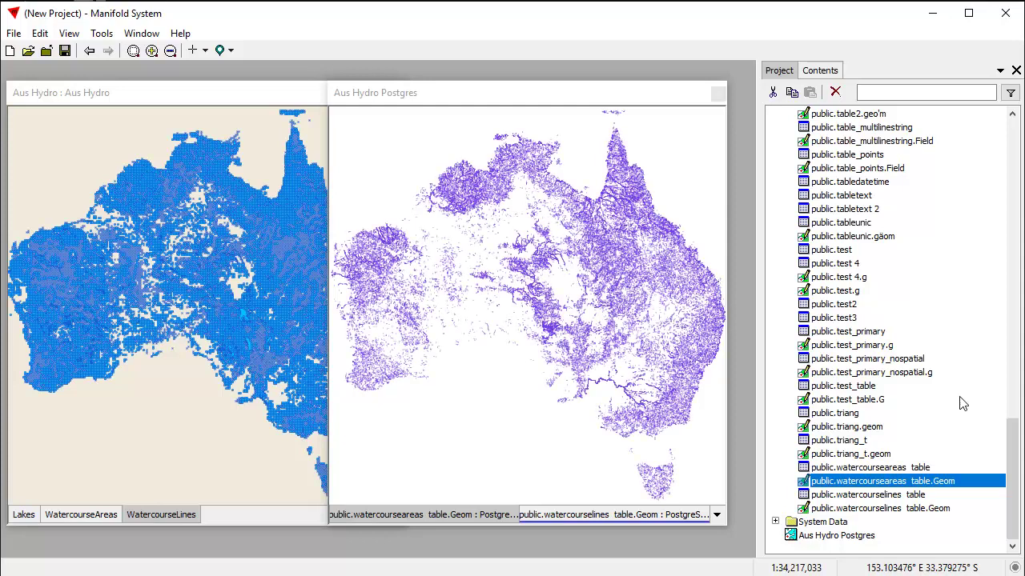
- Add the public.lakes table.Geom drawing from PostgreSQL Local as a layer in the Aus Hydro Postgres map
left_click_drag(1014, 448, 1013, 164)
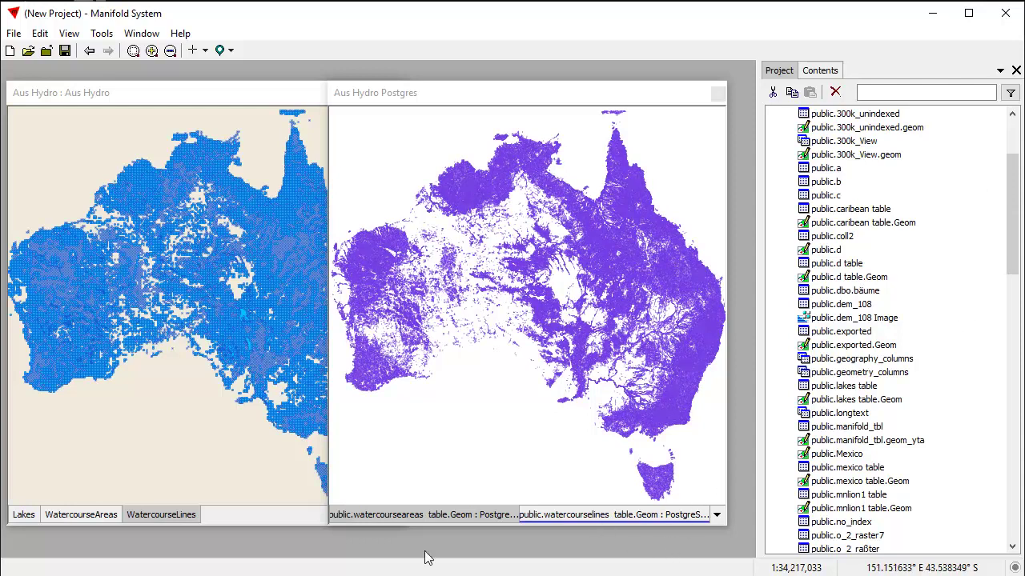
left_click(705, 428)
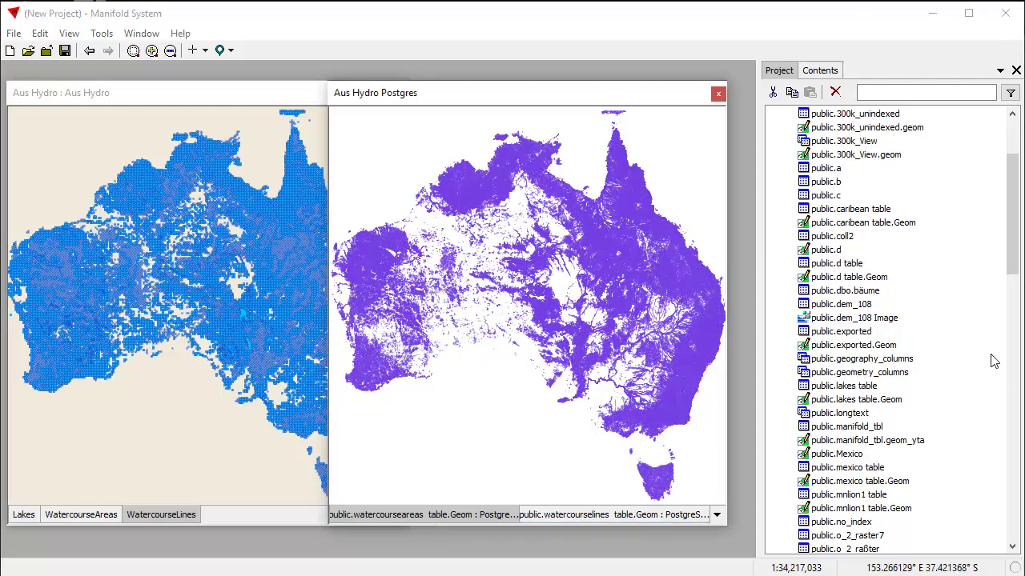
mouse_move(1012, 232)
left_mouse_down()
mouse_move(1010, 194)
mouse_move(1013, 242)
left_mouse_up()
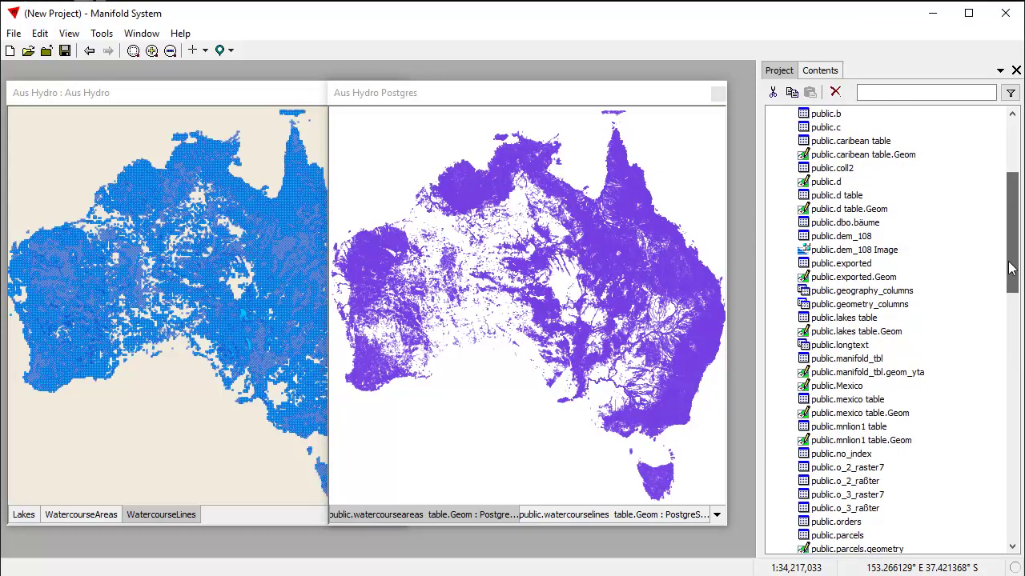
left_click_drag(866, 333, 481, 412)
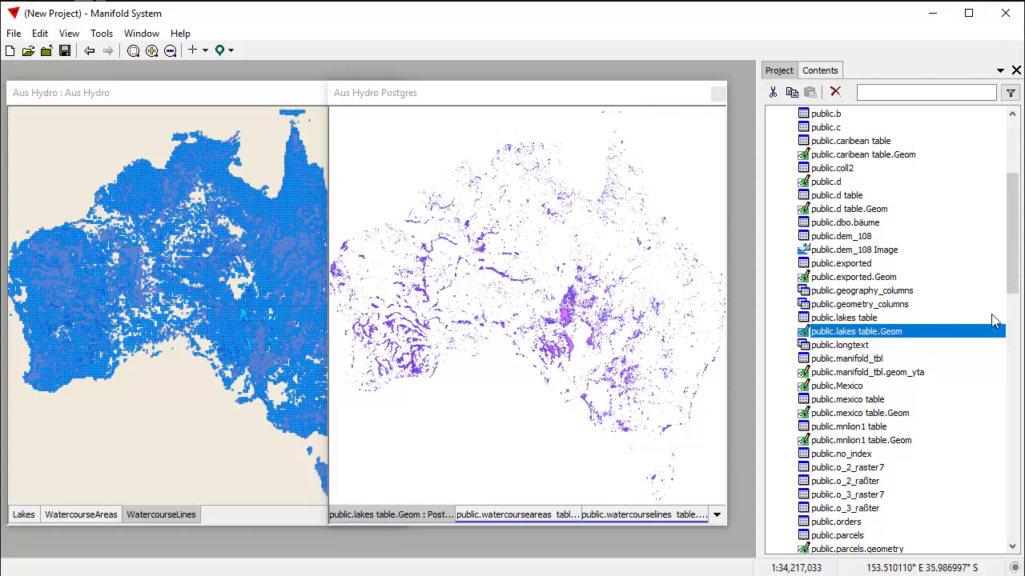
- Collapse the PostgreSQL Local data source and move the Aus Hydro Postgres window clear of the Aus Hydro window so both maps show fully
scroll(1014, 268, "up", 5)
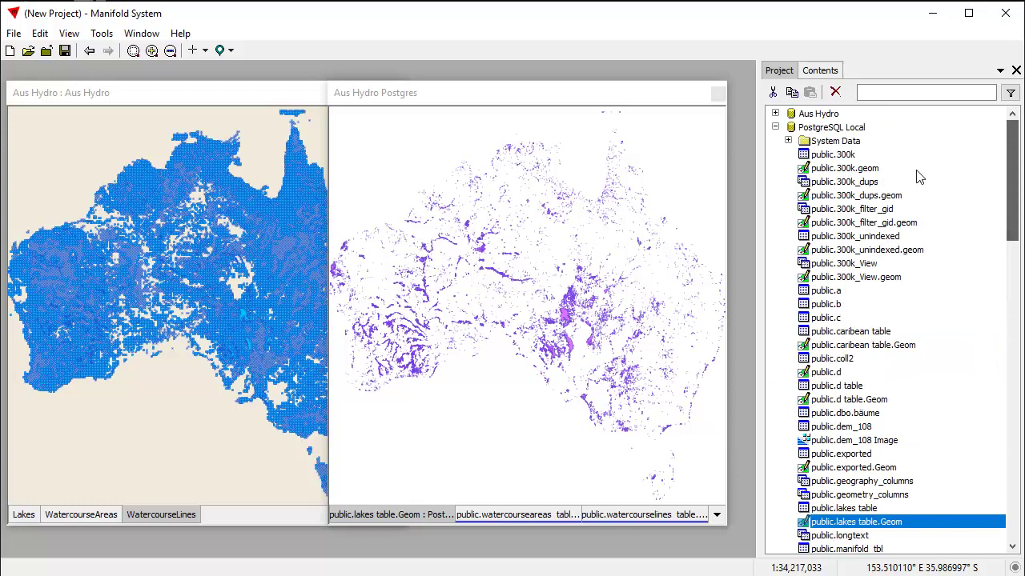
left_click(775, 128)
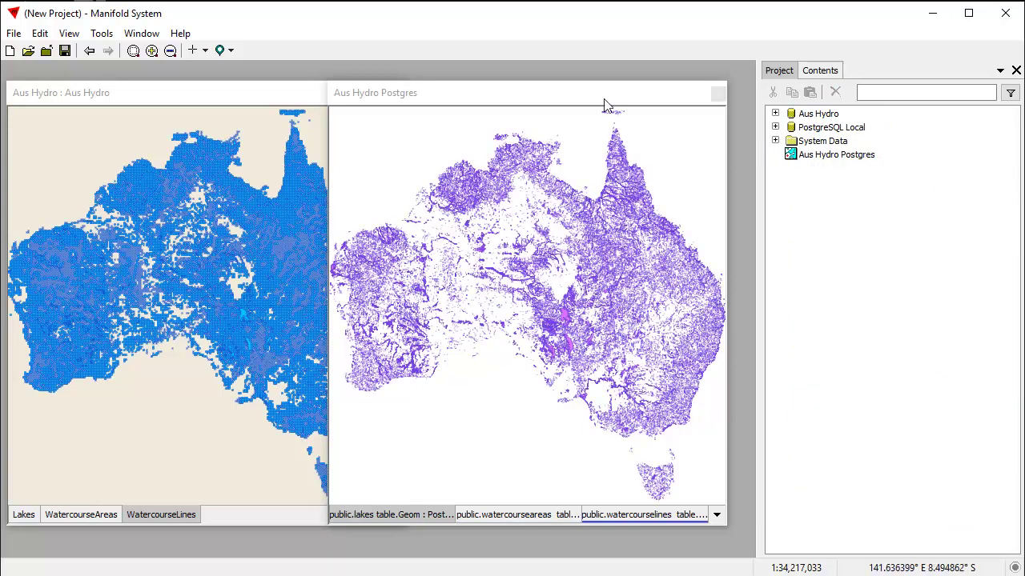
left_click_drag(605, 97, 681, 96)
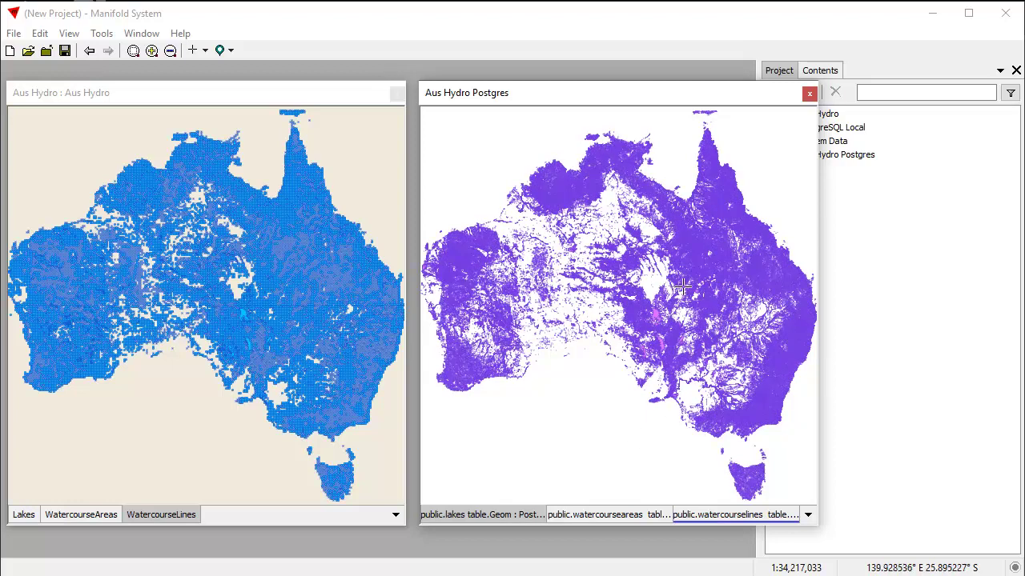
- Zoom both maps into the same lake region in central Australia and pan the Postgres map to compare redraw speed
scroll(717, 308, "up", 3)
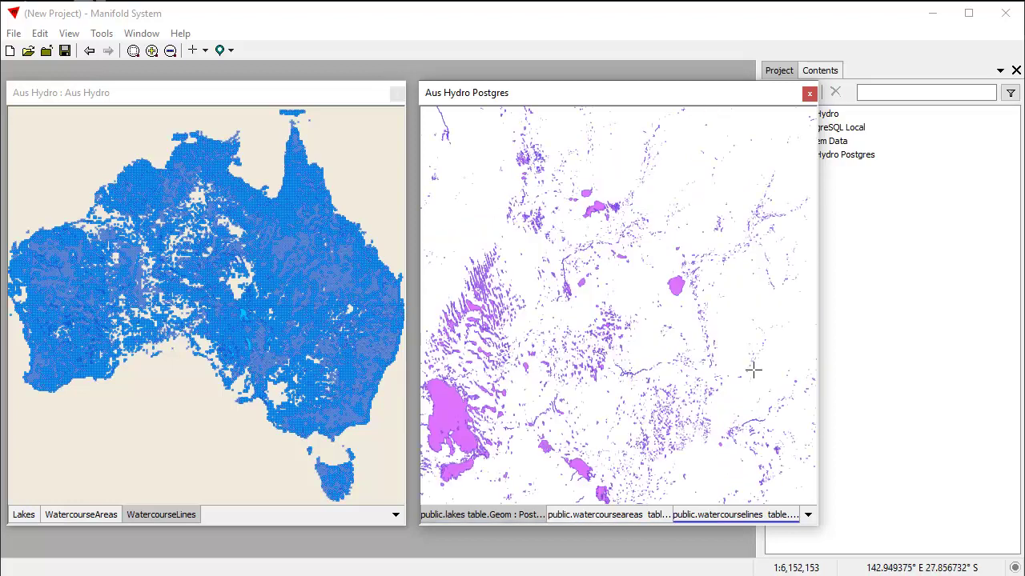
left_click(230, 272)
scroll(297, 322, "up", 3)
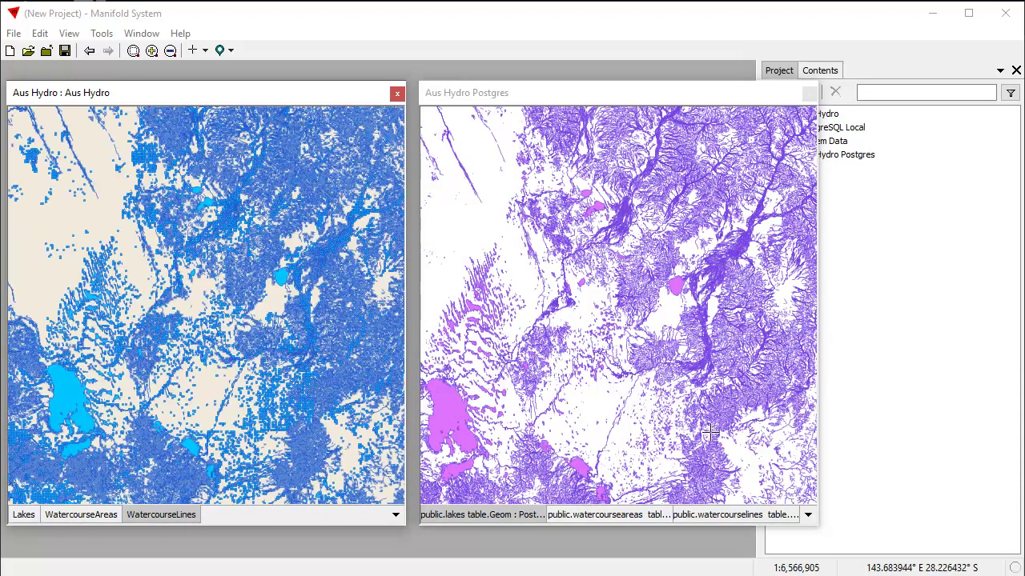
left_click_drag(71, 218, 303, 388)
left_click_drag(485, 233, 769, 433)
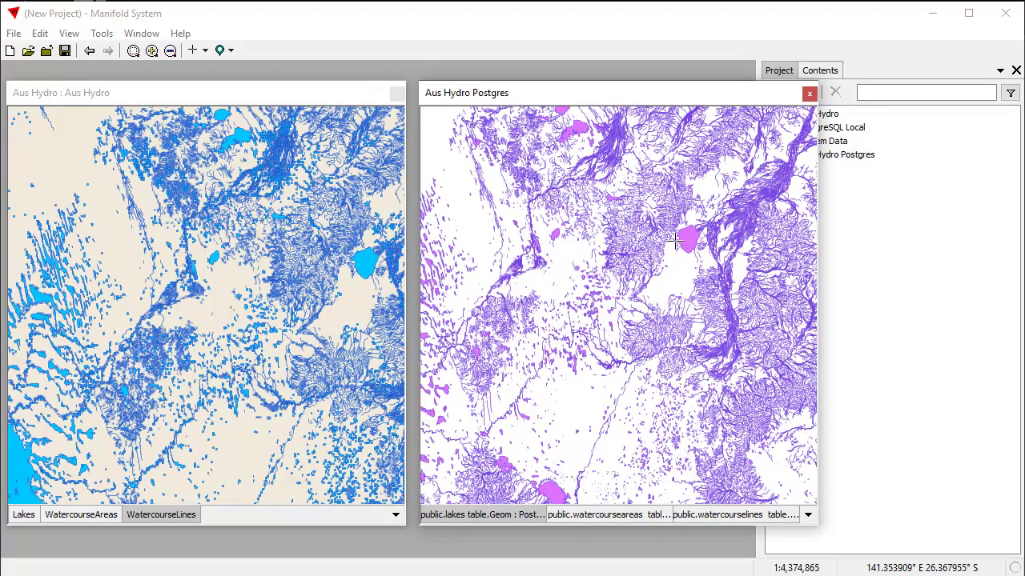
left_click_drag(643, 286, 635, 319)
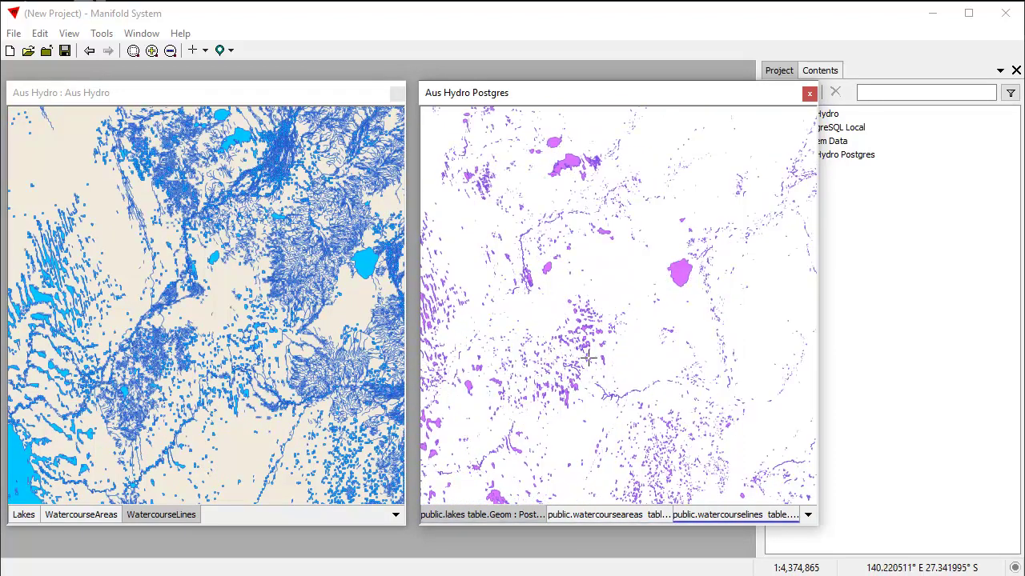
- Zoom the Aus Hydro Postgres map and the Aus Hydro map to the full extent of their watercourse lines layers
left_click(729, 518)
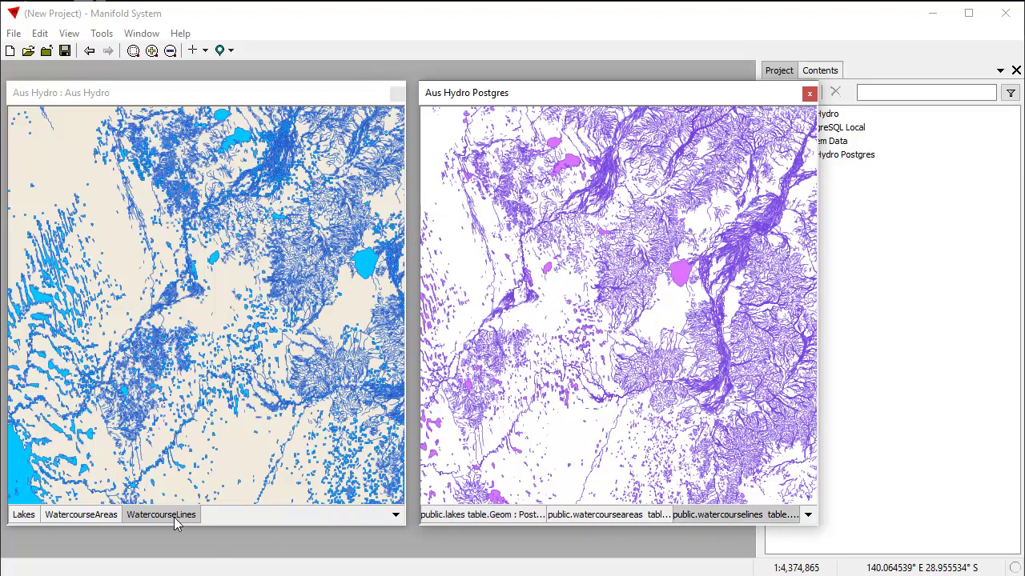
double_click(701, 516)
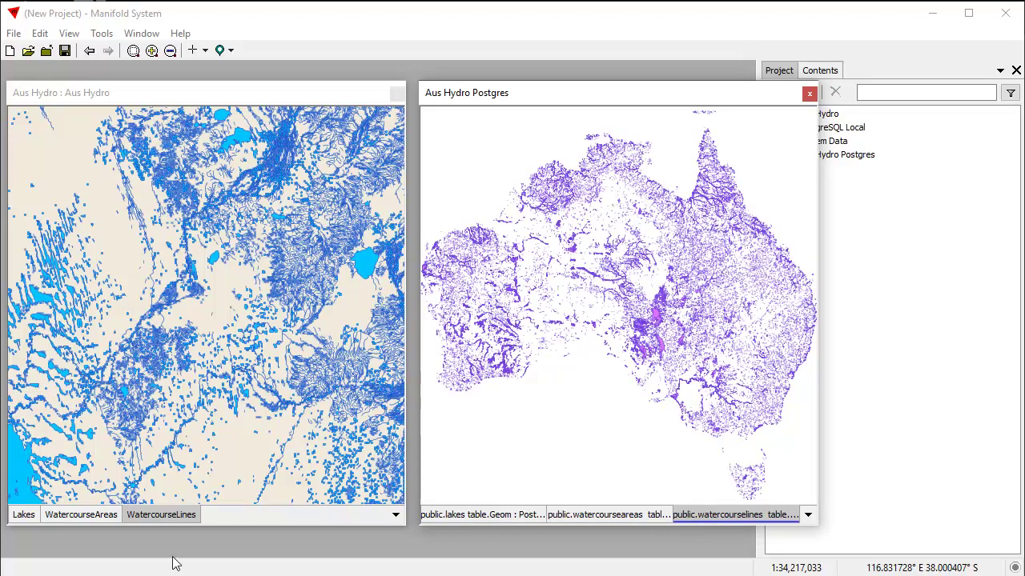
left_click(164, 518)
double_click(165, 514)
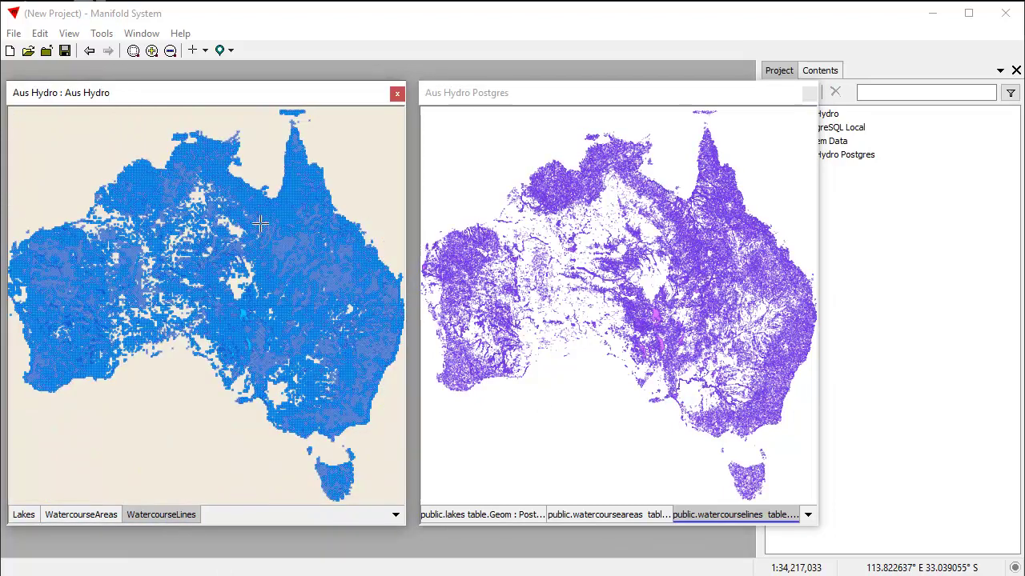
- Zoom both maps into eastern Australia and closer into the watercourses beside the southern salt lakes to compare rendering
left_click_drag(258, 256, 366, 339)
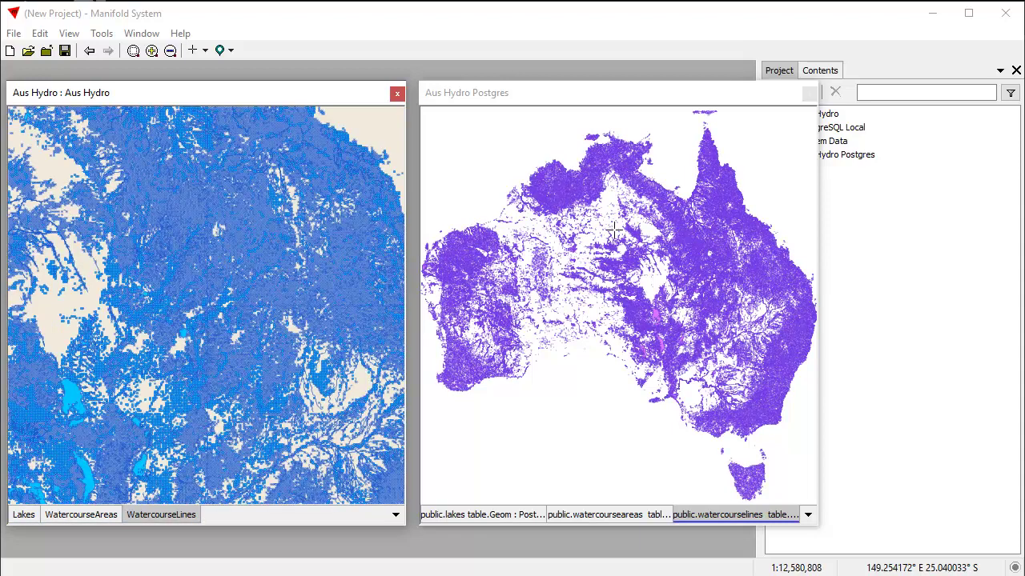
left_click(644, 244)
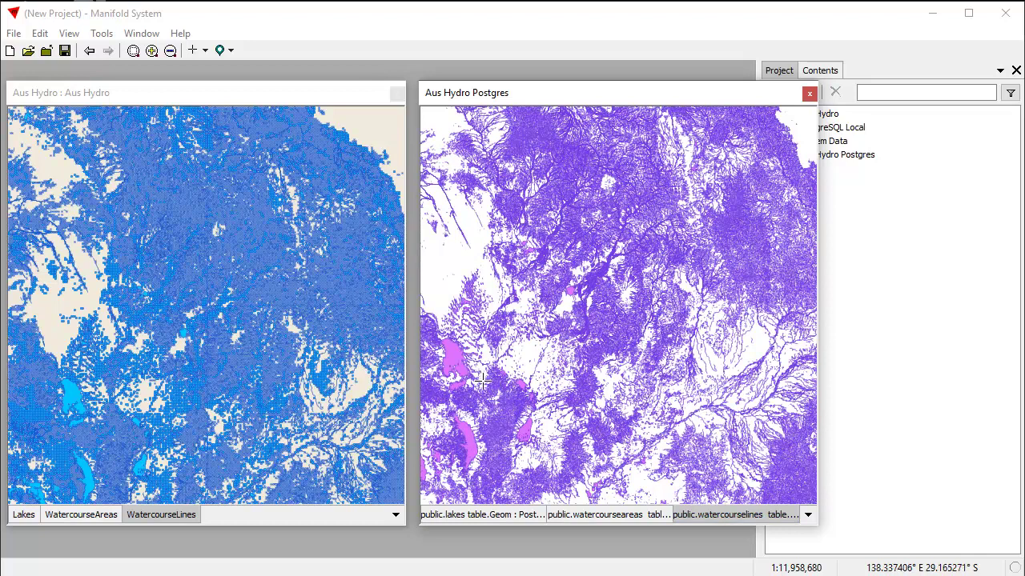
left_click_drag(481, 375, 538, 420)
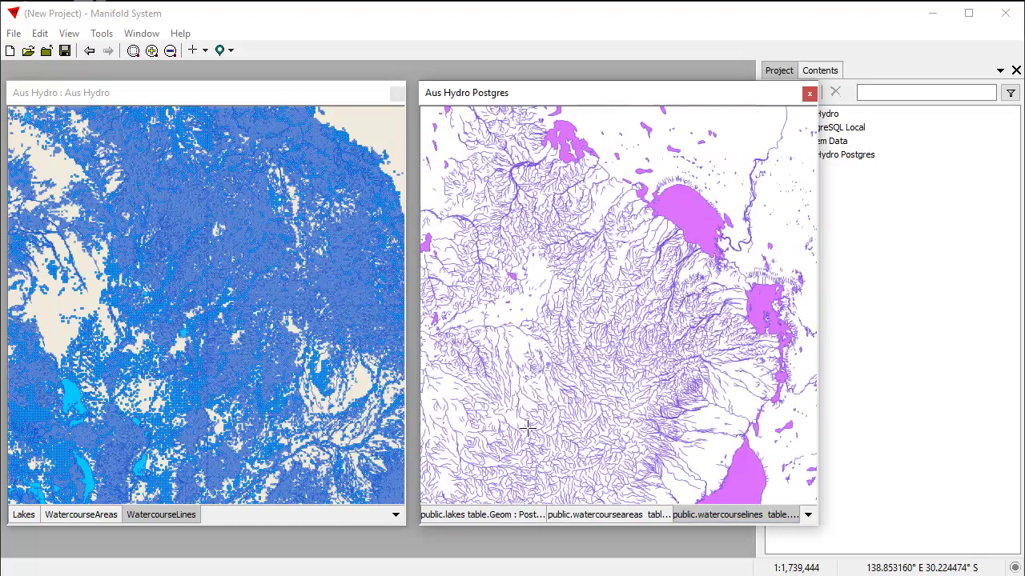
left_click(100, 414)
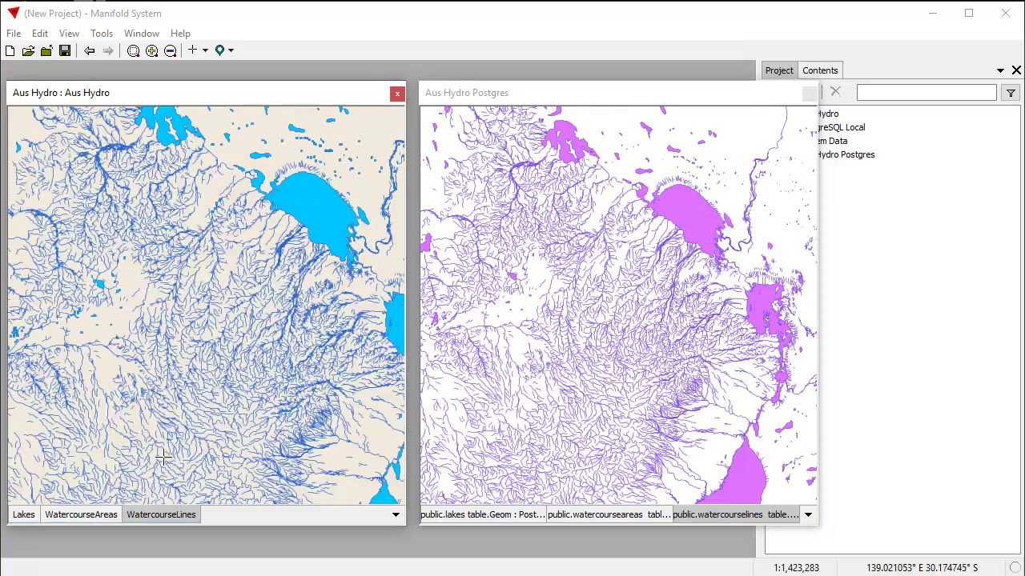
- Zoom both maps in further on the streams along the lake's western shore and pan them to compare local-scale redraw
left_click_drag(674, 271, 756, 345)
left_click_drag(311, 299, 391, 362)
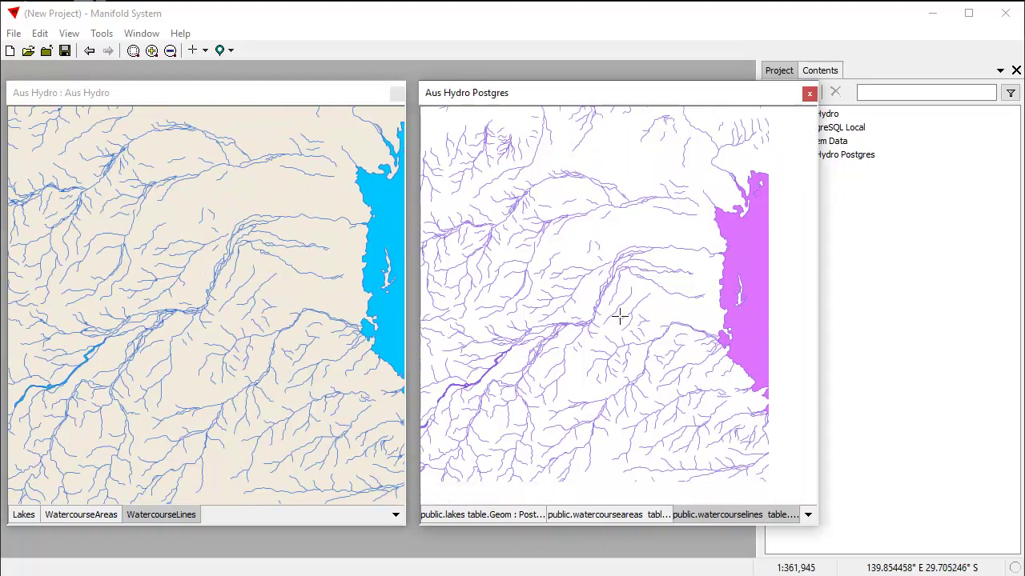
left_click_drag(576, 378, 725, 275)
left_click_drag(153, 350, 283, 288)
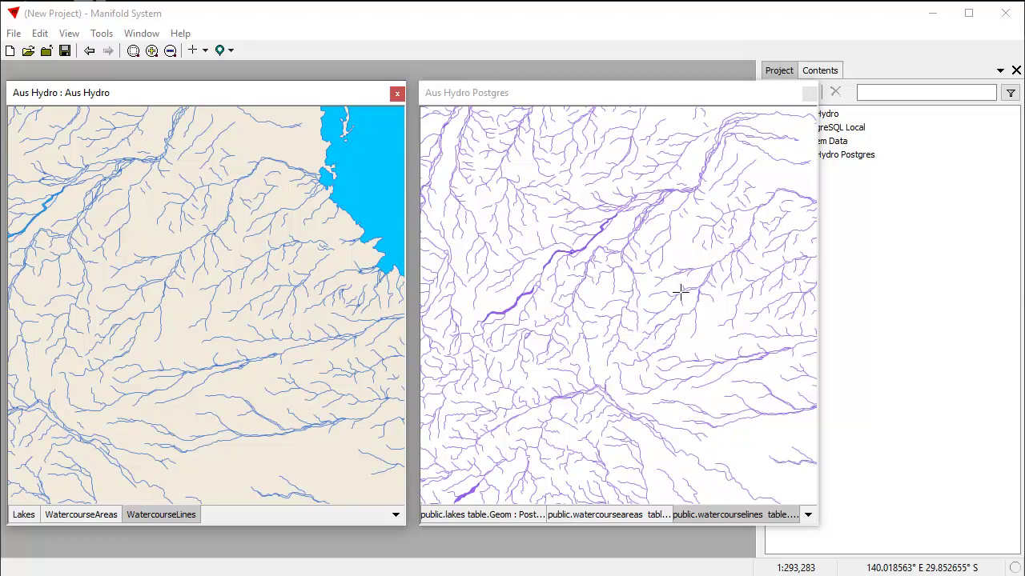
- Return both maps to all of Australia by zooming to fit their watercourse lines layers and compare the redraw
left_click(724, 521)
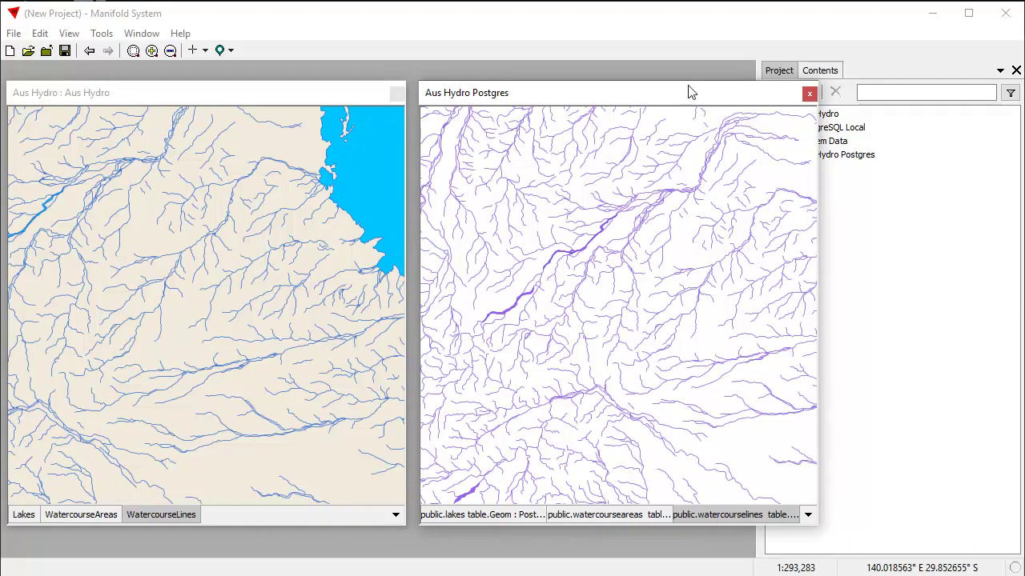
double_click(741, 521)
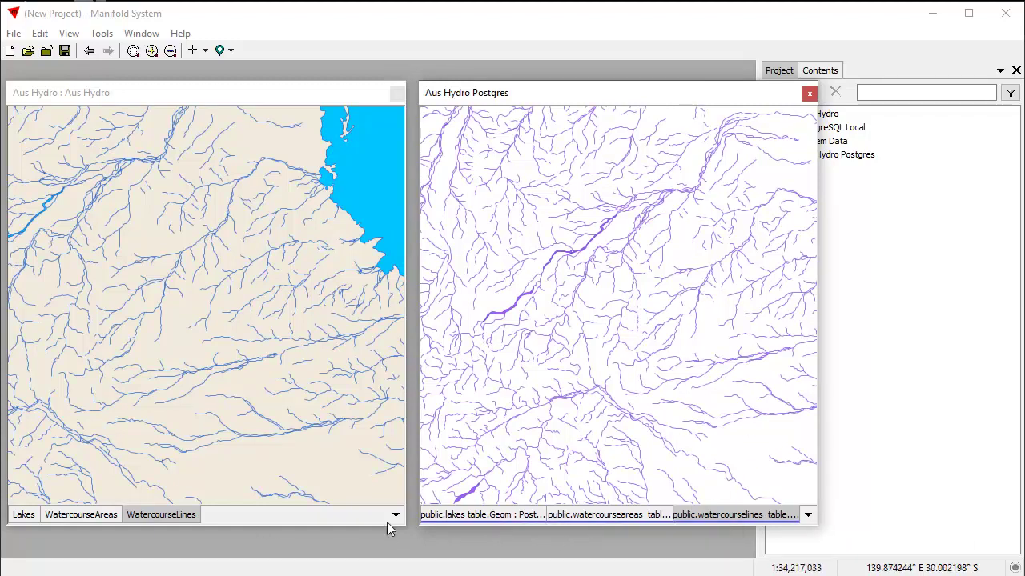
left_click(172, 518)
double_click(172, 518)
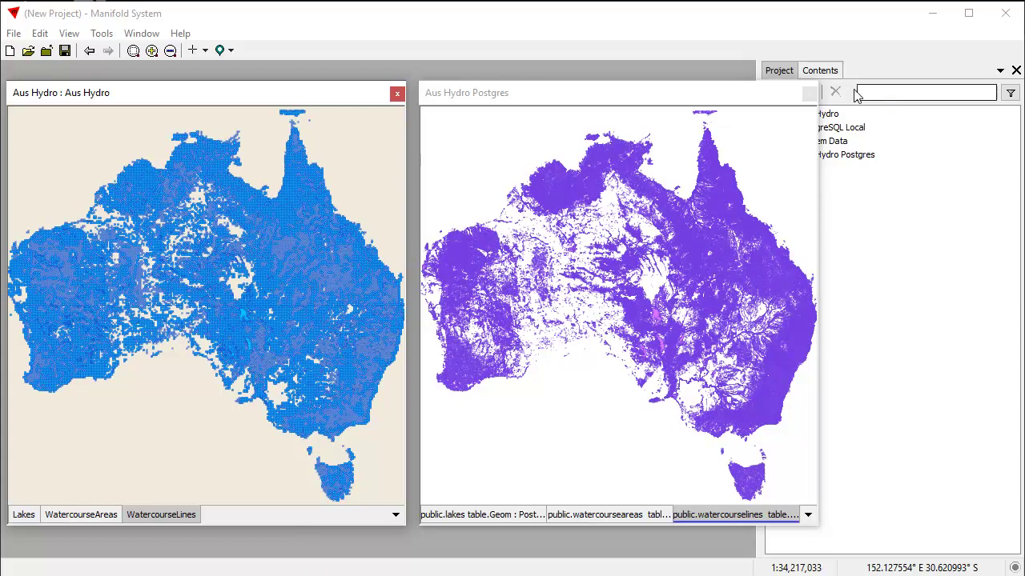
- Change the line color of the public.watercourselines layer in the Aus Hydro Postgres map to dark green and reposition that map's window
left_click_drag(641, 95, 532, 63)
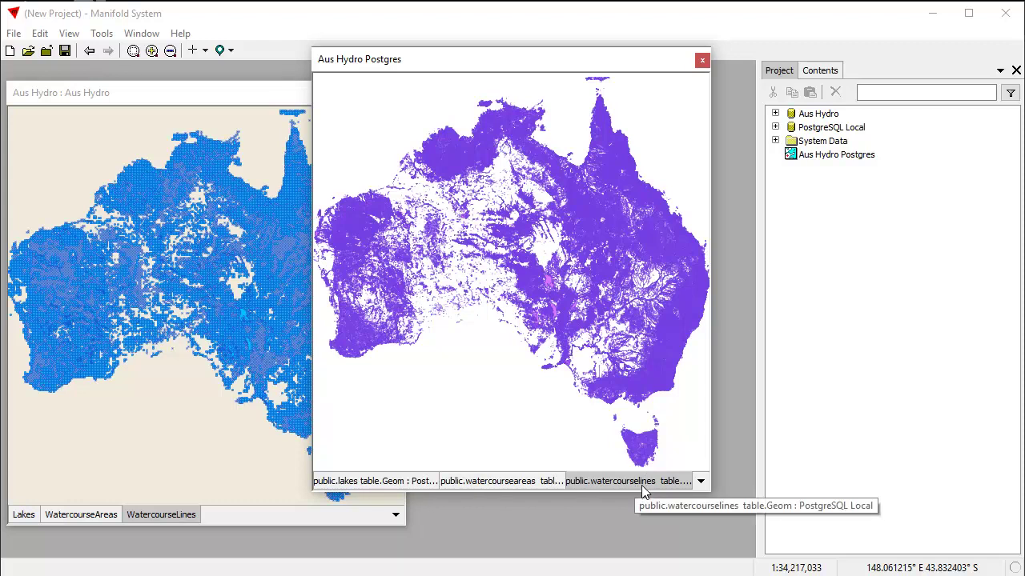
left_click(832, 68)
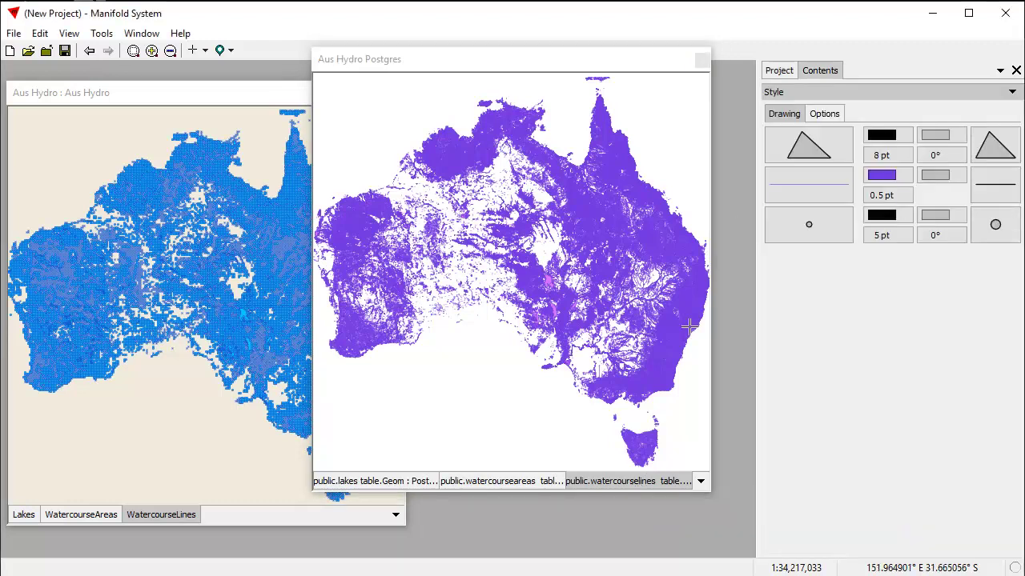
left_click(881, 176)
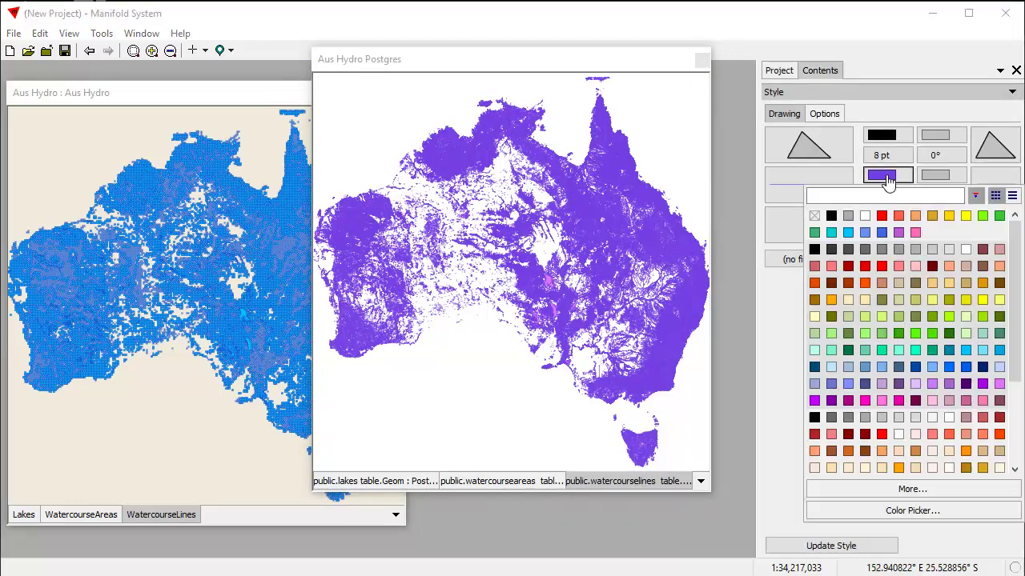
left_click(948, 334)
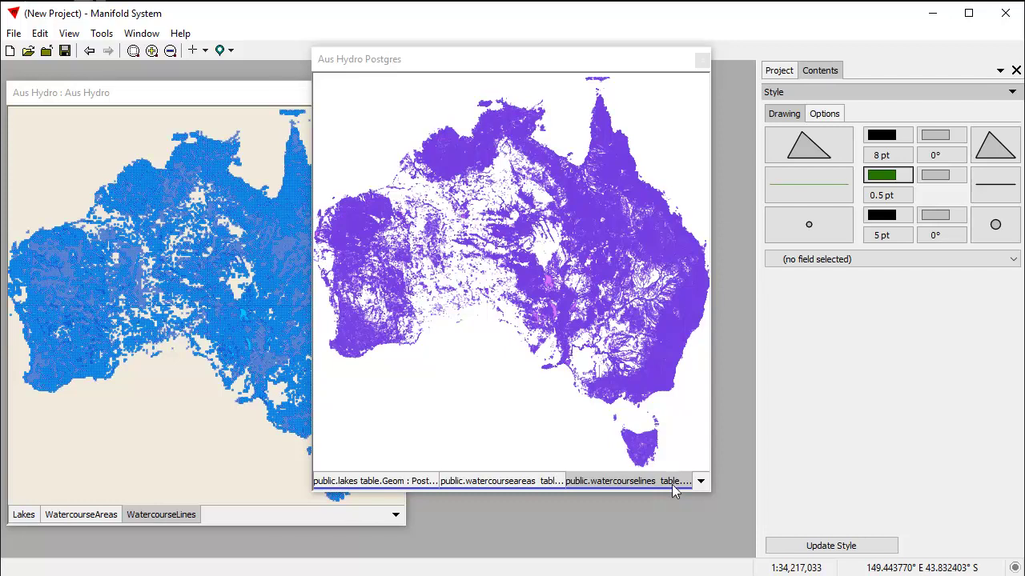
left_click_drag(535, 61, 523, 78)
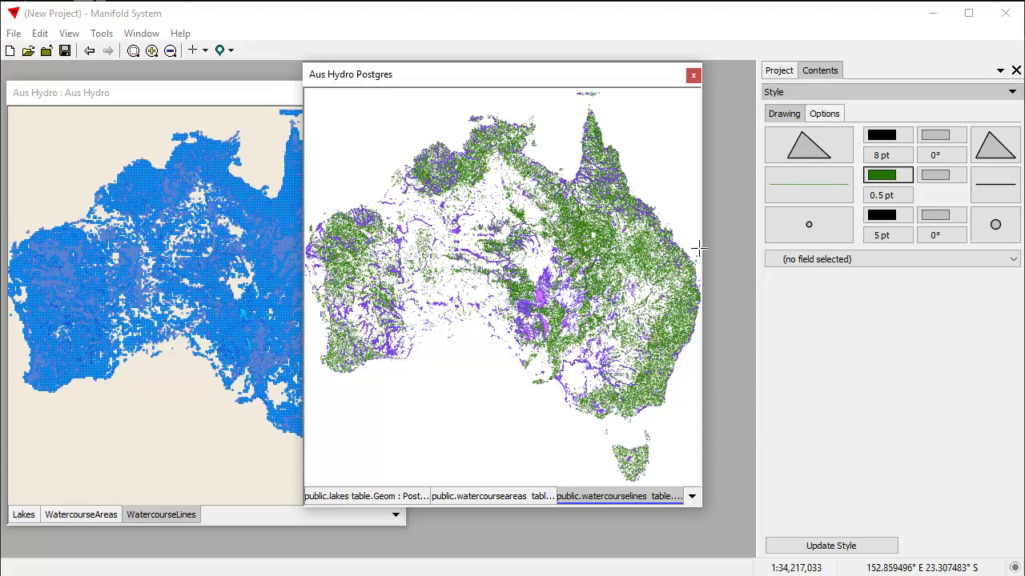
- Review the PostgreSQL Local data source, leaving it collapsed, and check the watercourse lines layer's color setting while the map redraws
left_click(780, 72)
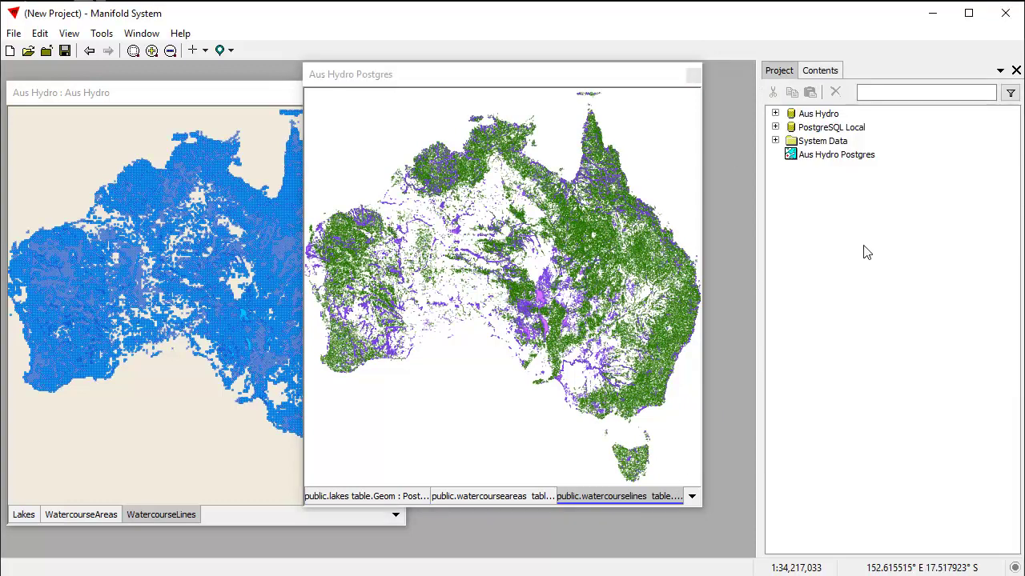
left_click(775, 127)
left_click(775, 128)
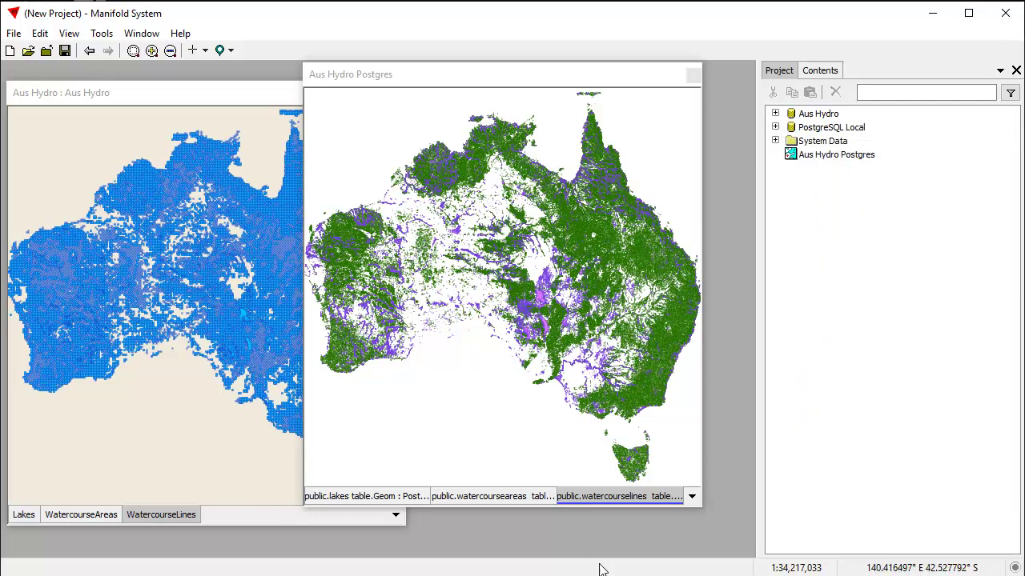
left_click(825, 73)
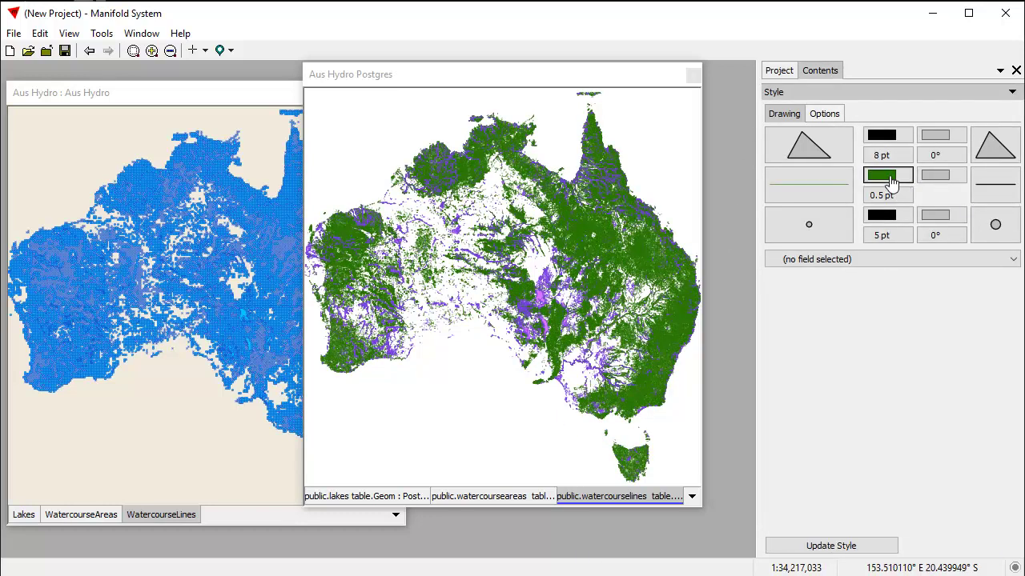
left_click(884, 174)
- Zoom both maps into the large salt lakes in South Australia to compare how fast the recolored and original layers draw
left_click_drag(526, 284, 570, 312)
left_click_drag(230, 296, 284, 338)
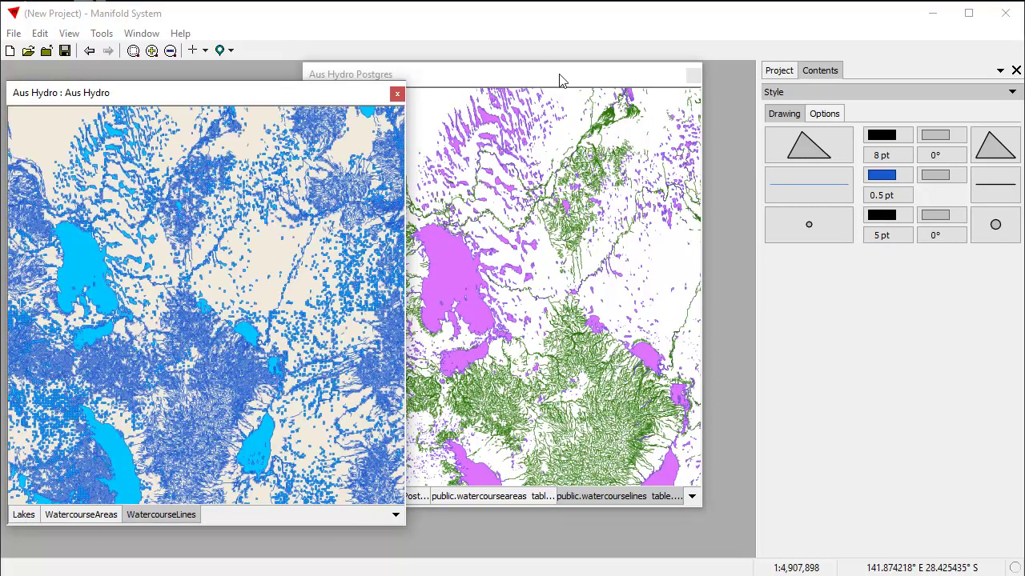
- Recolor the public.watercourselines lines in the Aus Hydro Postgres map in Anemone Violet, a lighter purple and finally a dark muted purple
left_click(558, 76)
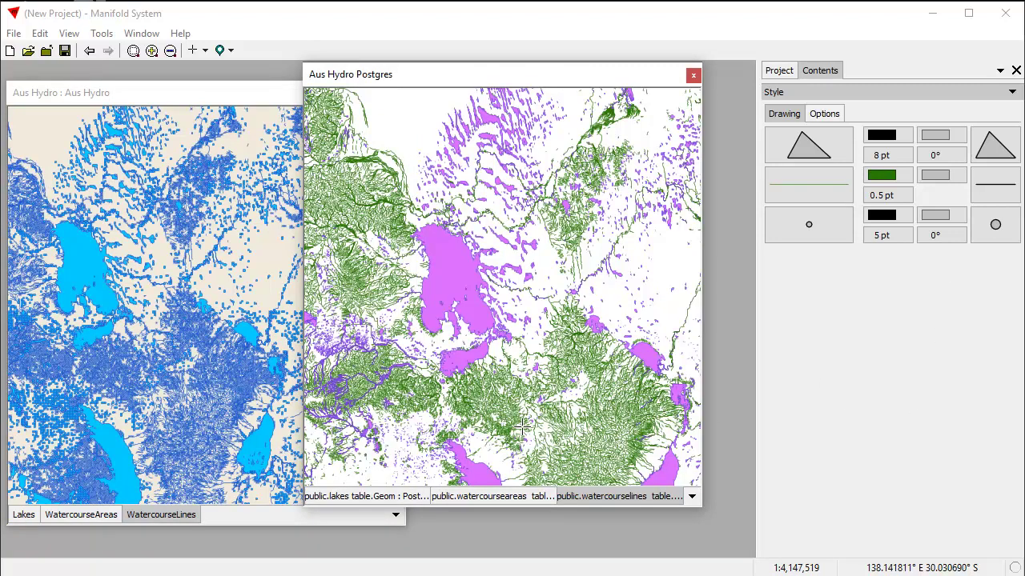
left_click(886, 181)
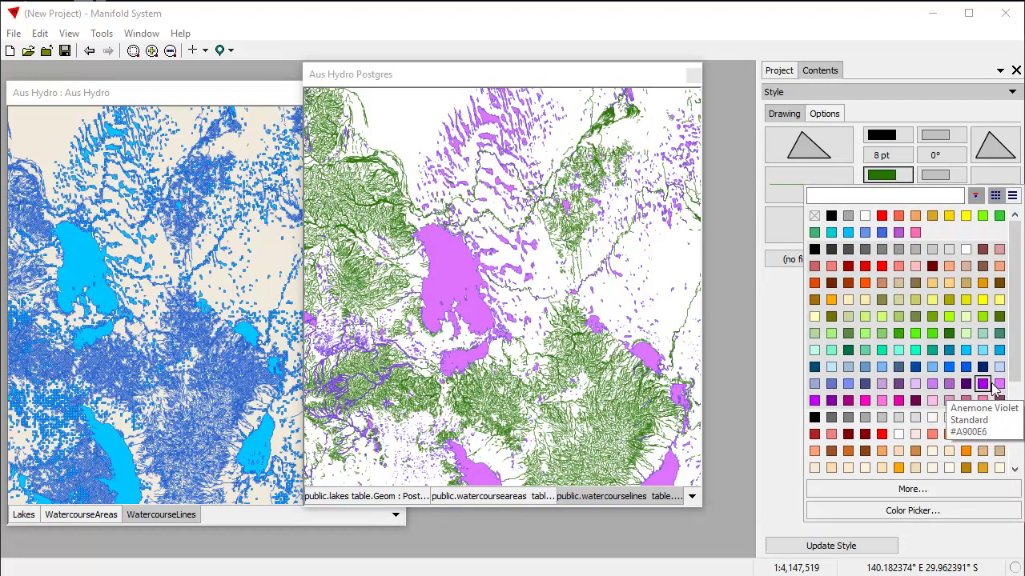
left_click(966, 384)
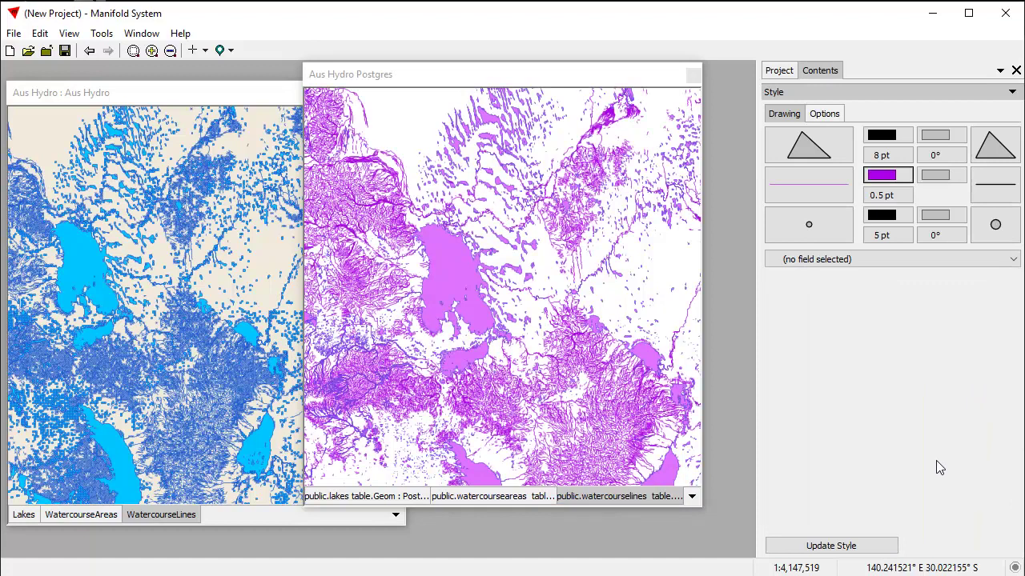
left_click(898, 176)
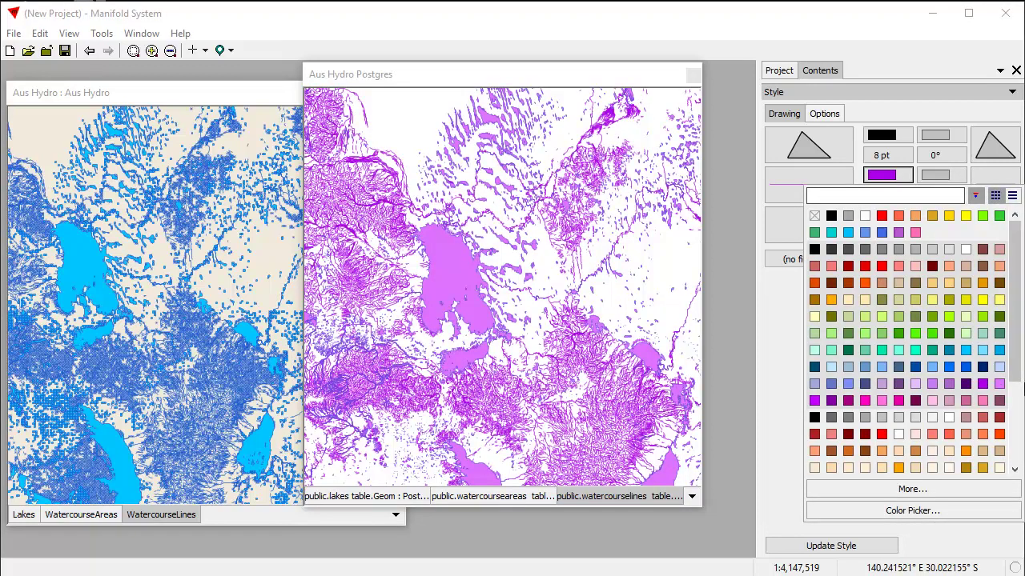
left_click(900, 248)
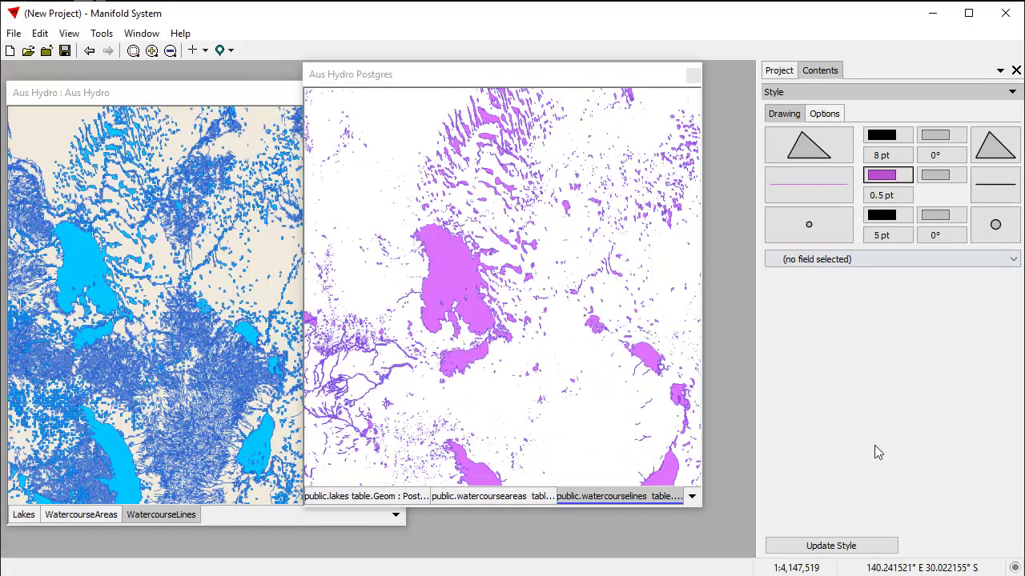
left_click(883, 177)
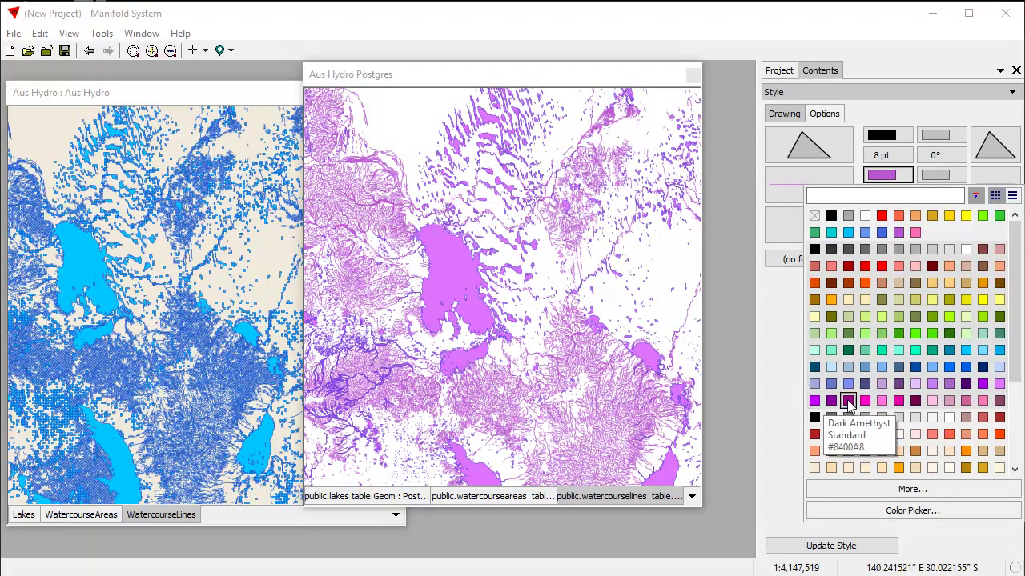
left_click(896, 385)
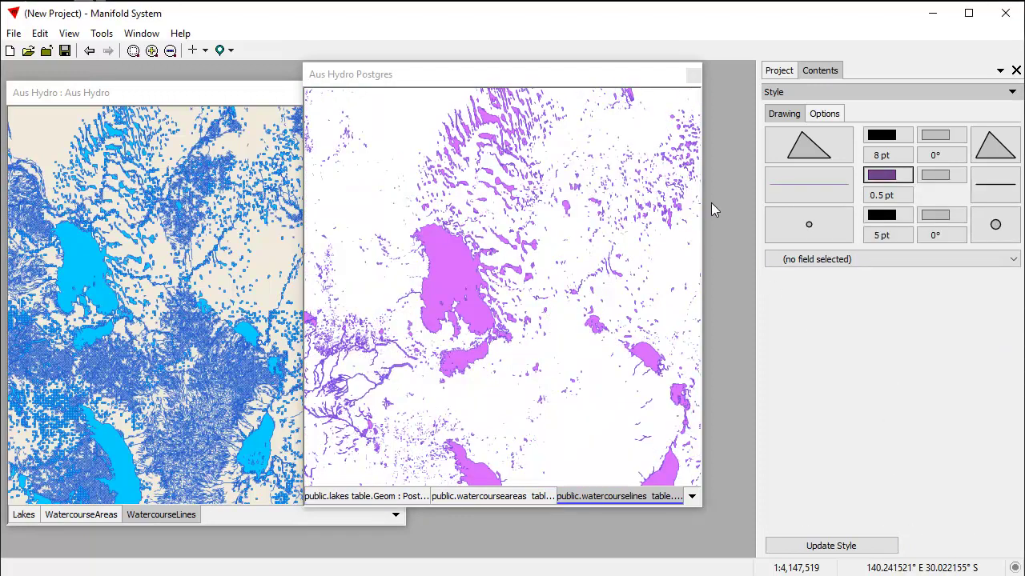
- Reposition the Aus Hydro Postgres and Aus Hydro map windows so the two maps can be compared side by side
left_click_drag(543, 84, 652, 96)
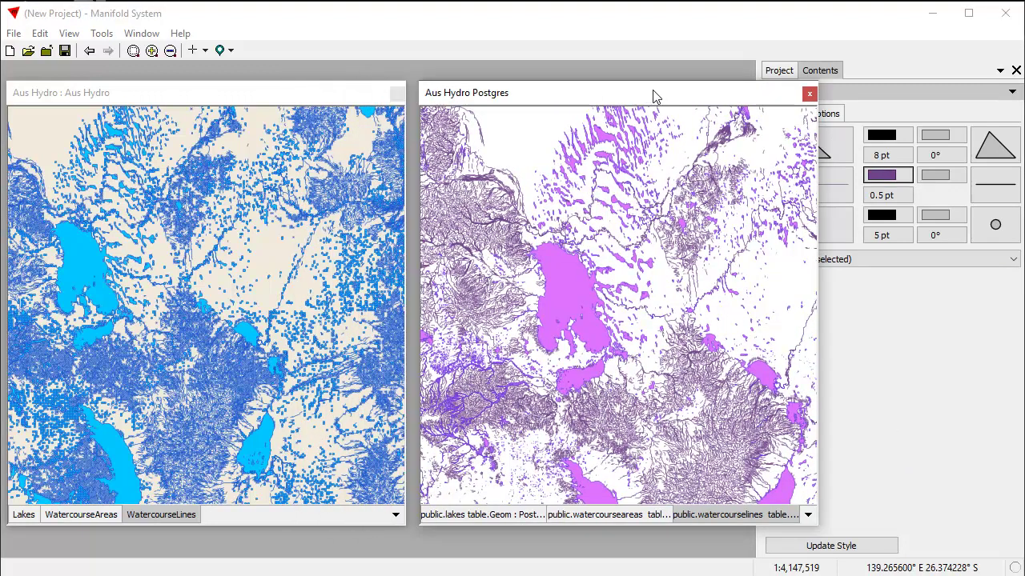
left_click_drag(564, 101, 641, 97)
left_click_drag(265, 95, 346, 98)
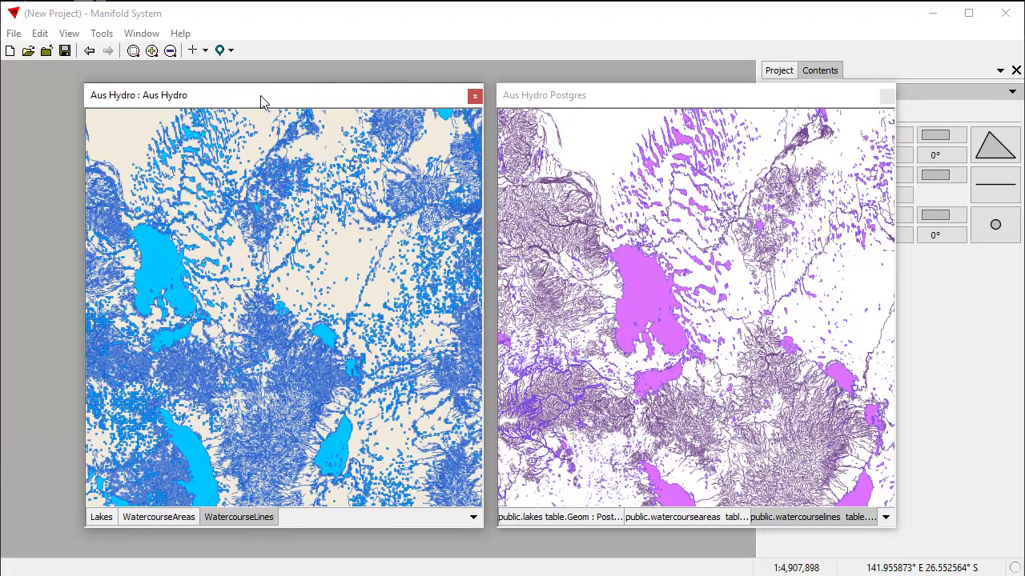
left_click_drag(261, 100, 219, 99)
left_click_drag(622, 101, 594, 98)
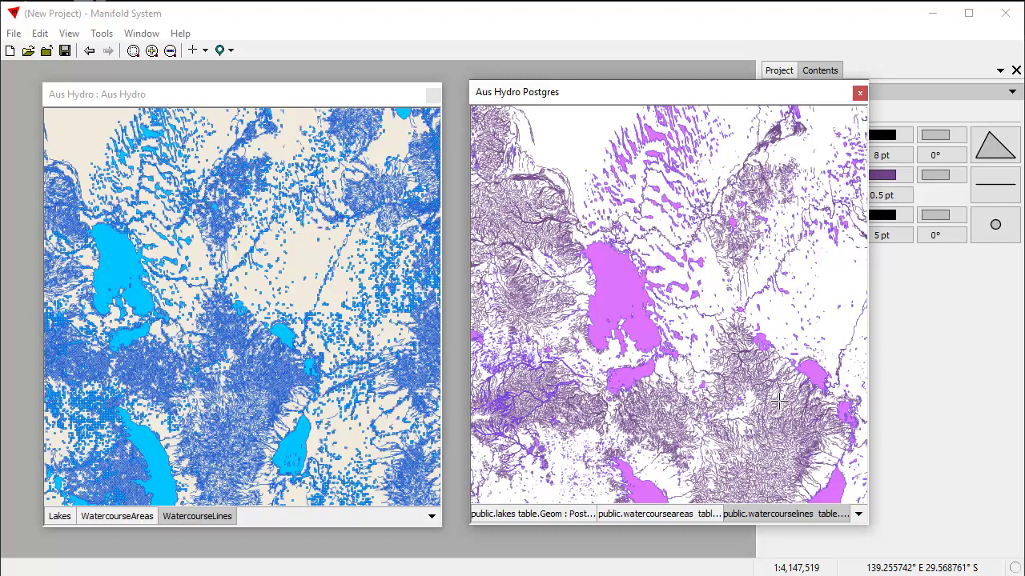
left_click_drag(668, 101, 595, 104)
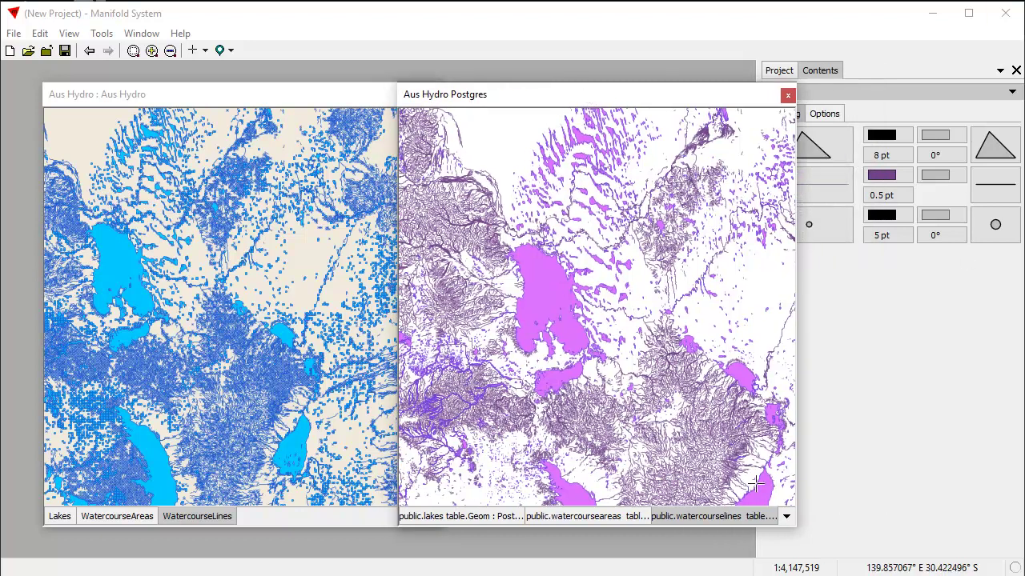
- Redraw the public.watercourselines layer in the Aus Hydro Postgres map and separate that map's window from the Aus Hydro map
left_click(745, 515)
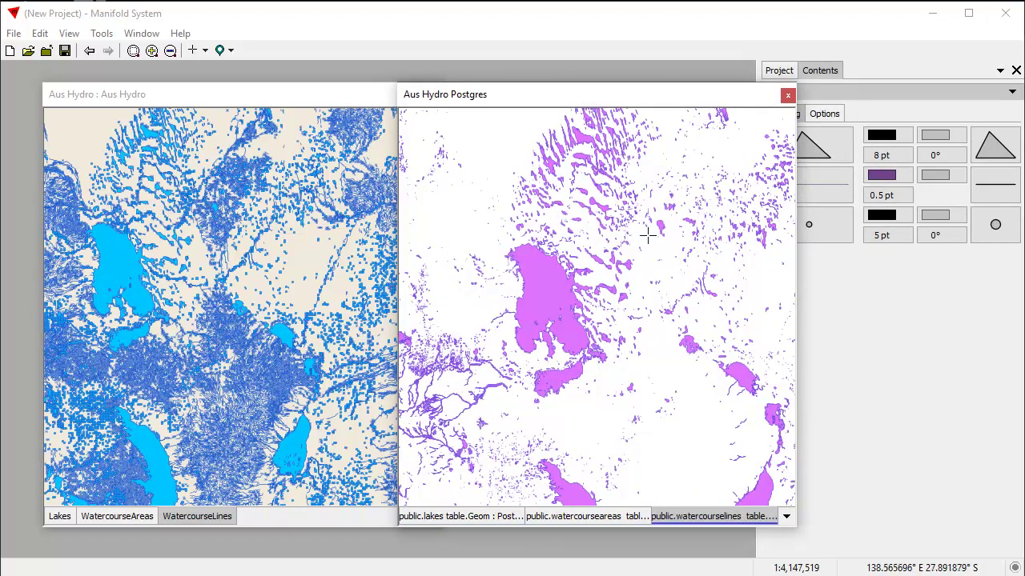
left_click_drag(650, 102, 709, 100)
left_click(395, 93)
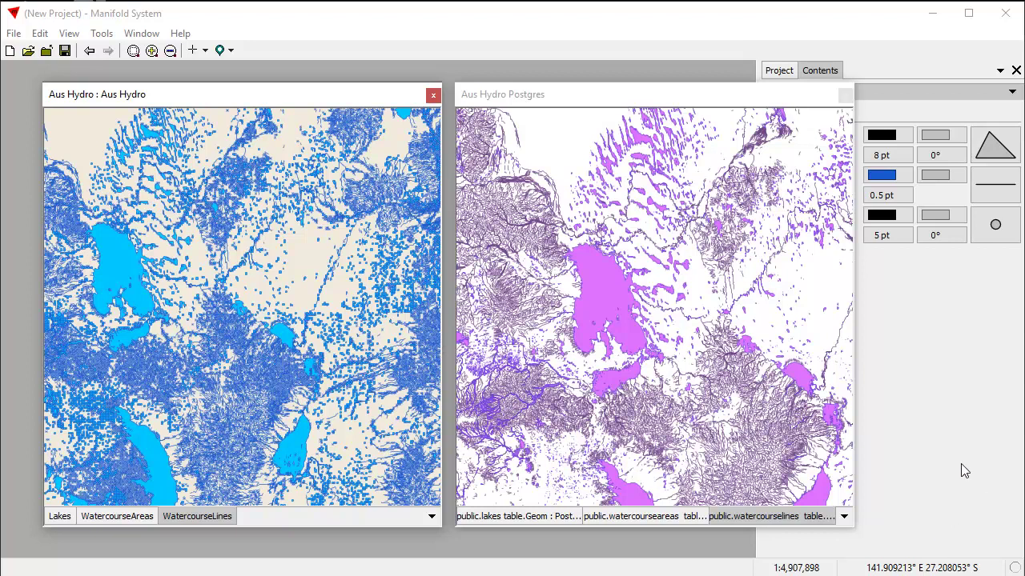
- Move the Aus Hydro Postgres map aside and review the project's PostgreSQL Local data source, leaving it collapsed
left_click(777, 72)
left_click_drag(751, 95, 628, 44)
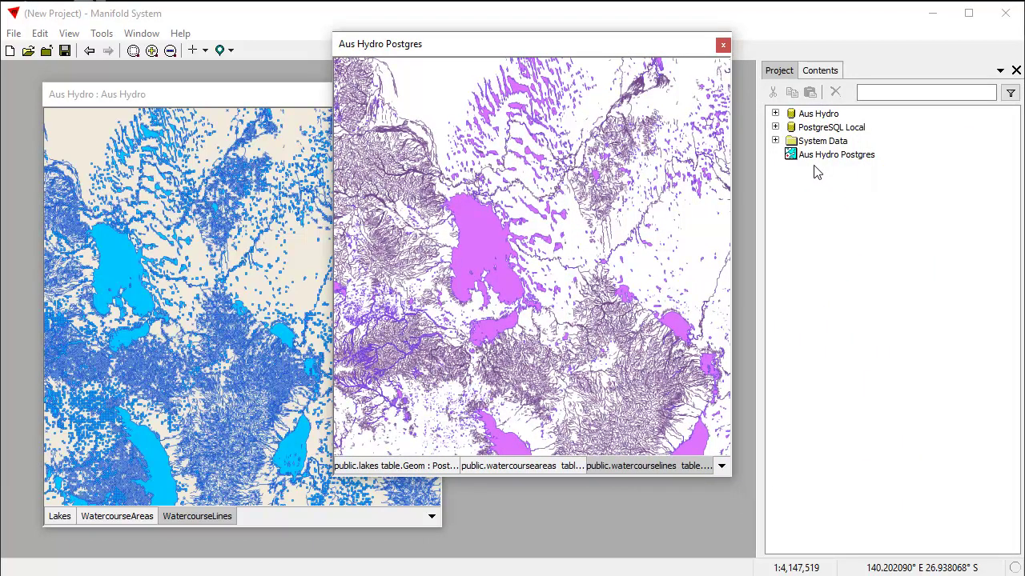
left_click(774, 127)
left_click(775, 127)
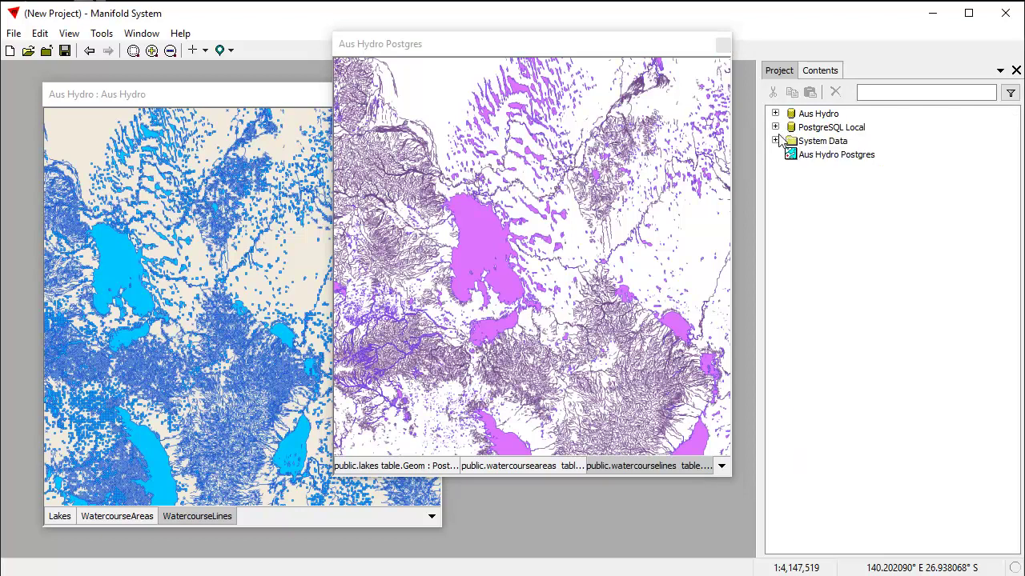
- Review the connection types offered for a new data source, including databases and file formats, without creating one
right_click(788, 227)
mouse_move(825, 269)
left_click(704, 440)
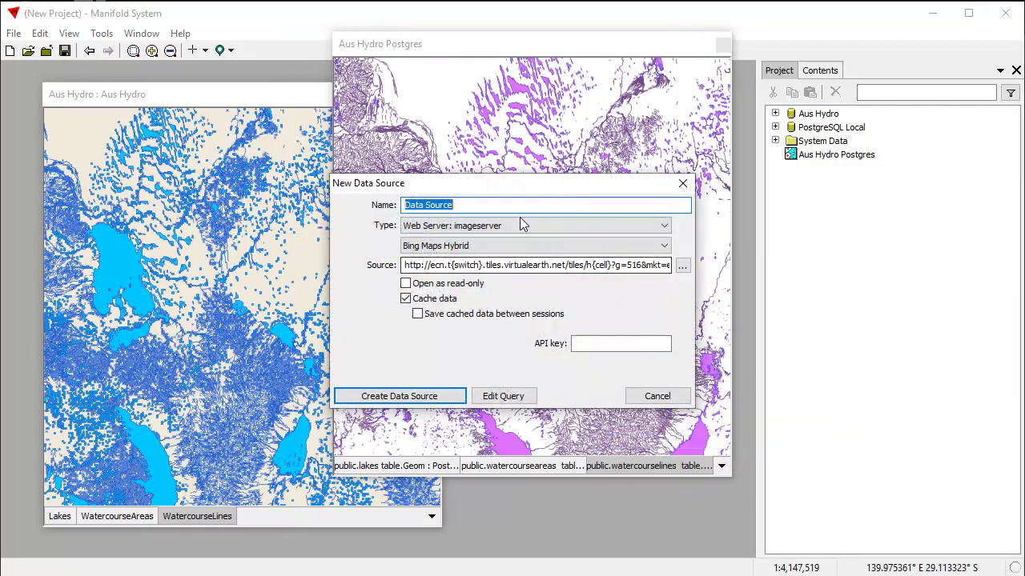
left_click(663, 231)
left_click_drag(669, 497, 663, 268)
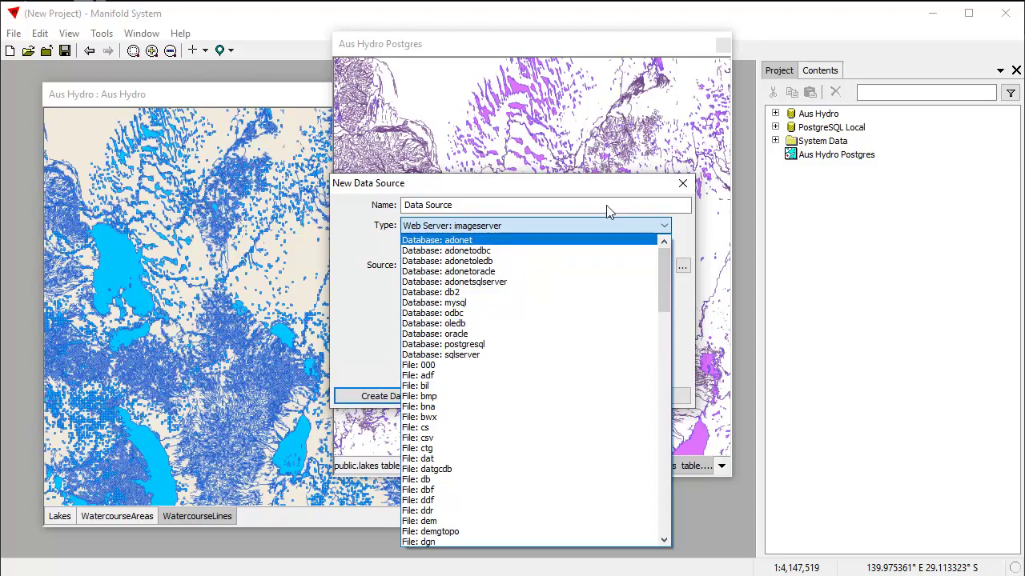
left_click(542, 187)
left_click_drag(542, 187, 843, 167)
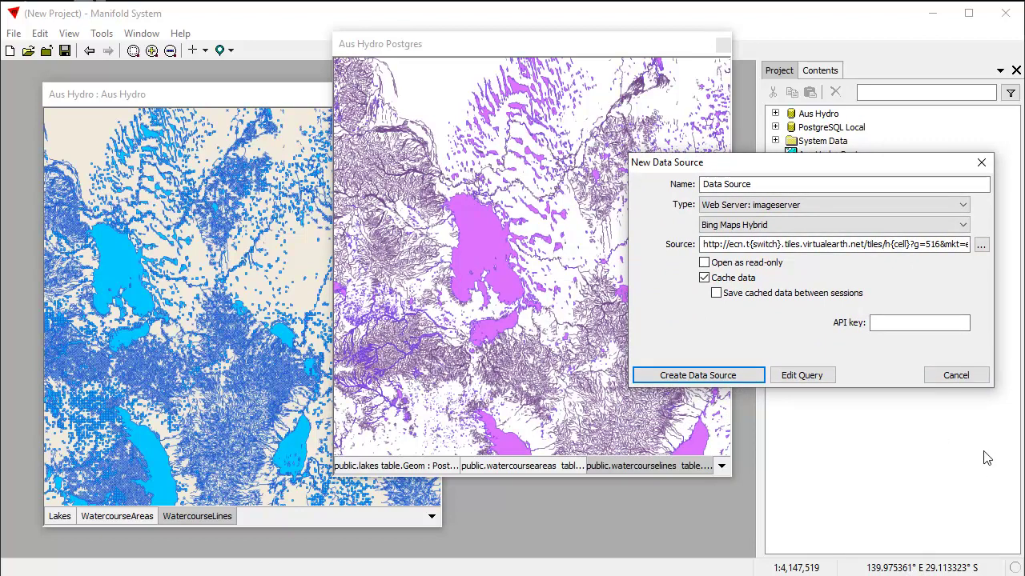
left_click(980, 163)
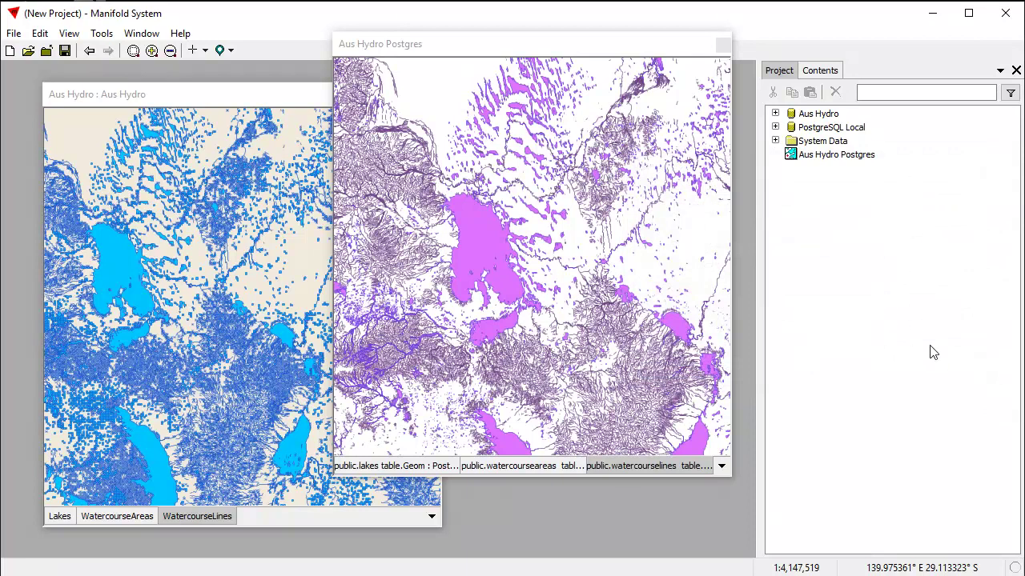
- Zoom the Aus Hydro Postgres map and the Aus Hydro map to the saved location 03 Zoomed In from the Aus Hydro project
left_click(775, 114)
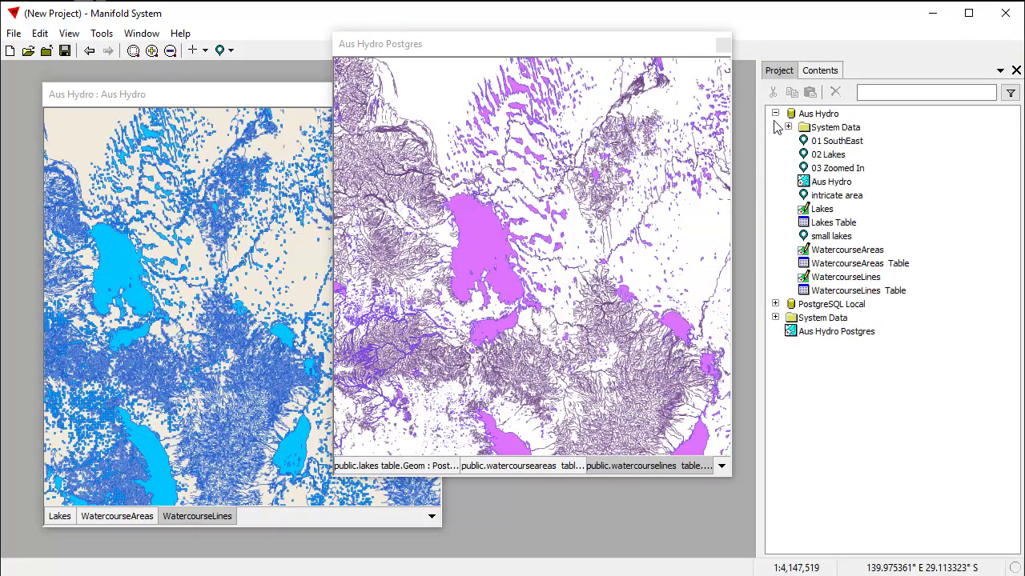
left_click(775, 113)
left_click(775, 113)
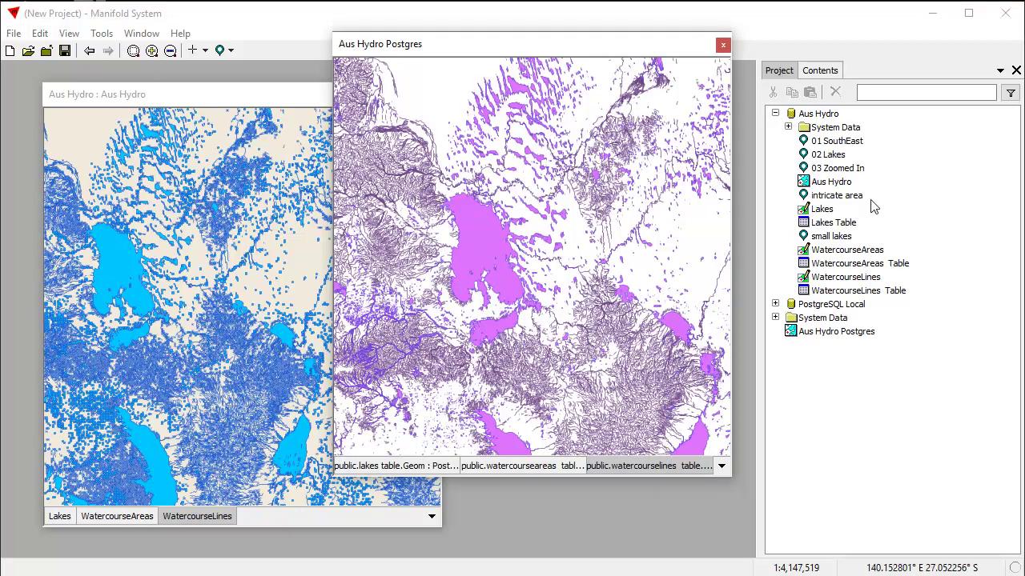
right_click(850, 175)
left_click(946, 257)
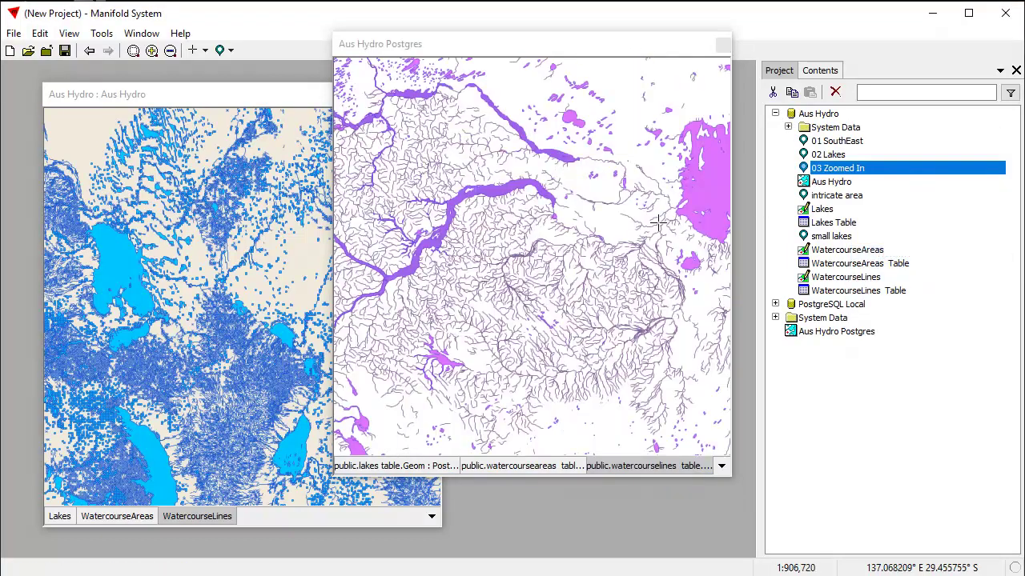
left_click_drag(277, 94, 293, 100)
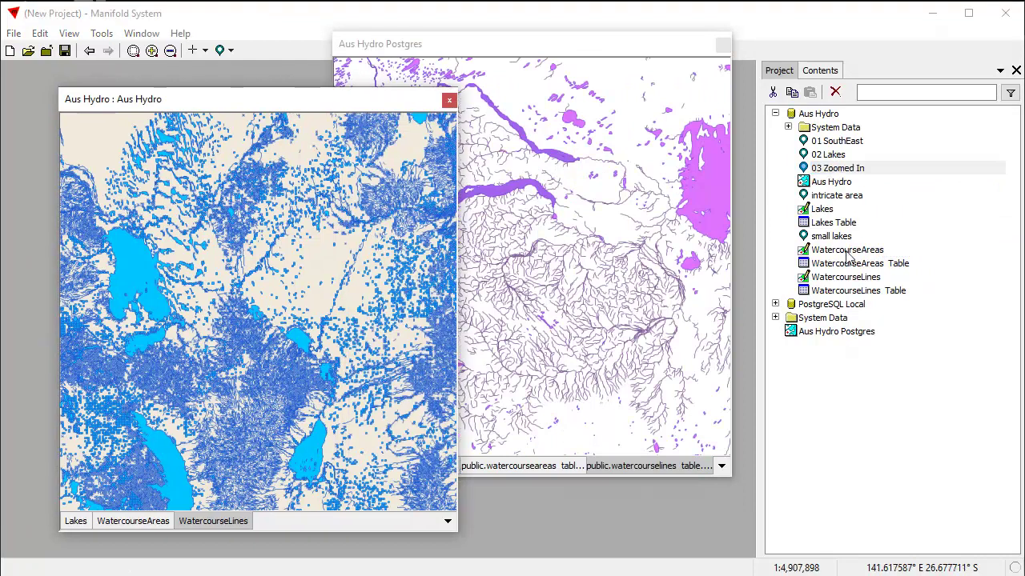
right_click(844, 170)
left_click(866, 253)
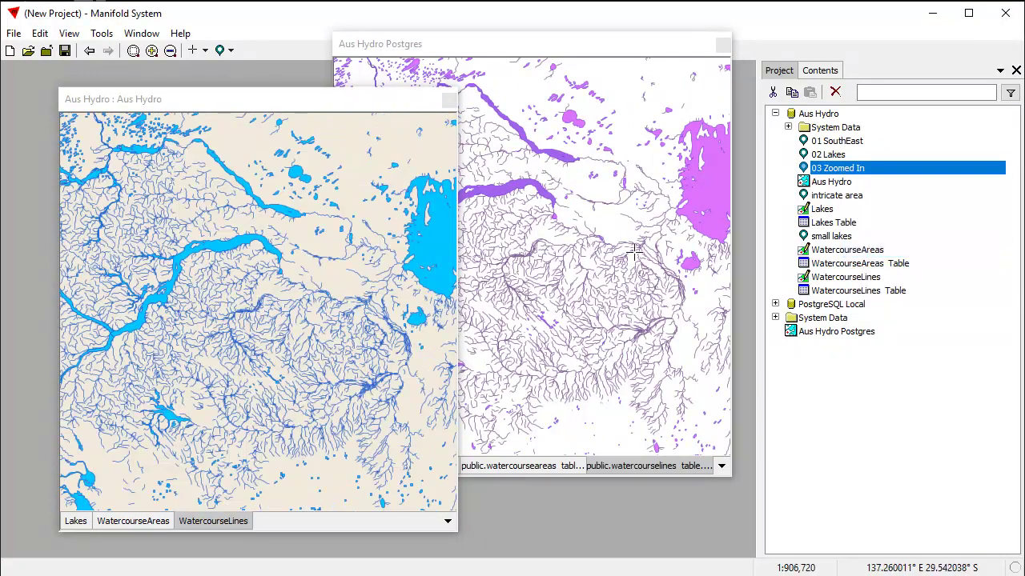
- Zoom both maps to the saved intricate area location and line up their windows to compare the detail
left_click_drag(604, 50, 627, 85)
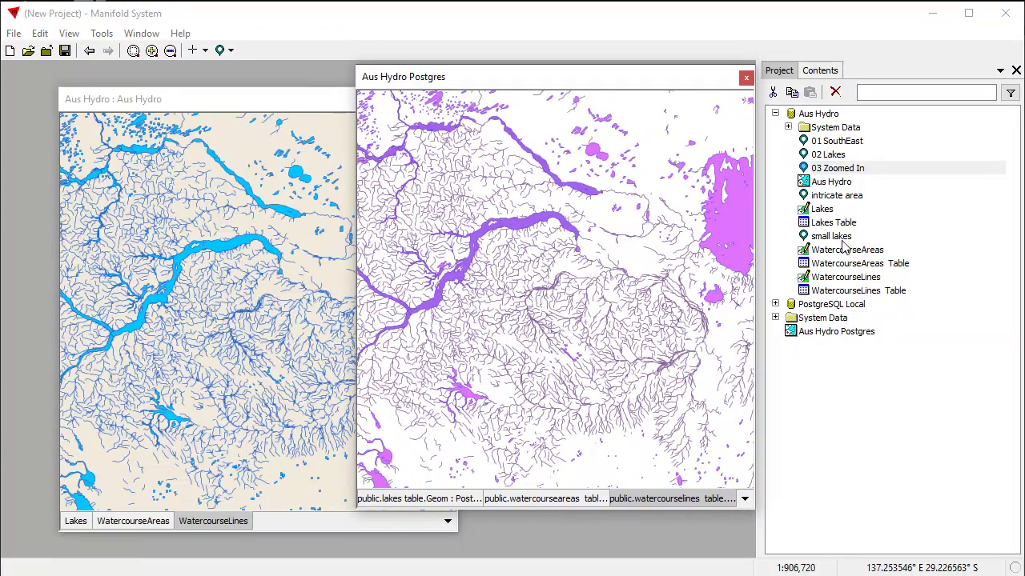
left_click(841, 201)
right_click(840, 201)
left_click(916, 283)
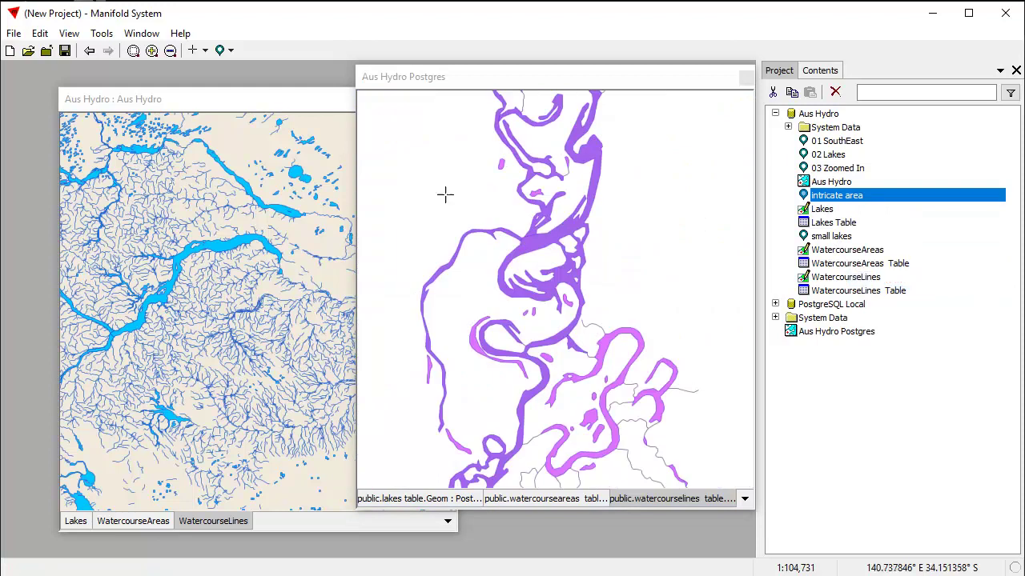
left_click(276, 103)
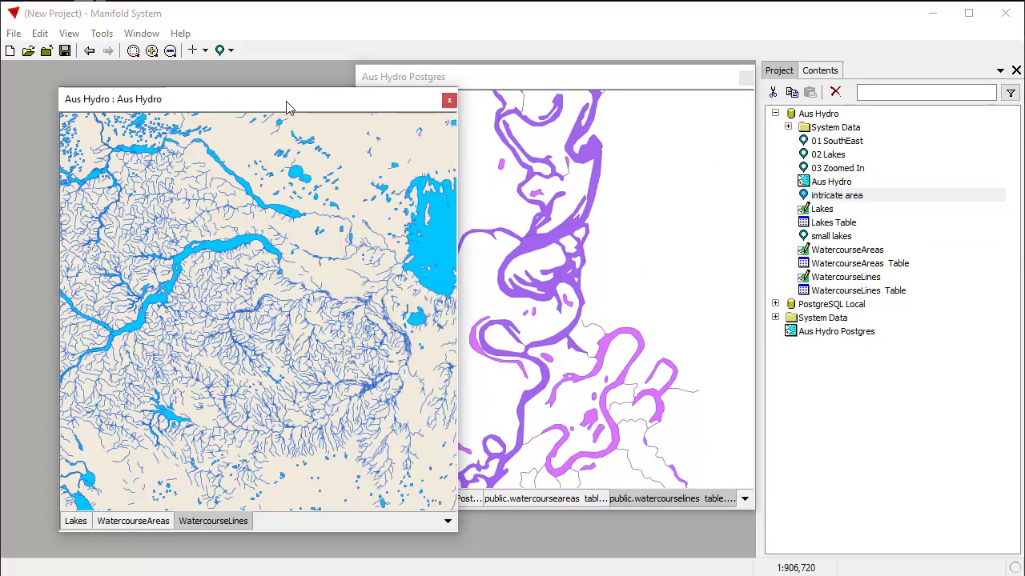
right_click(835, 200)
left_click(849, 277)
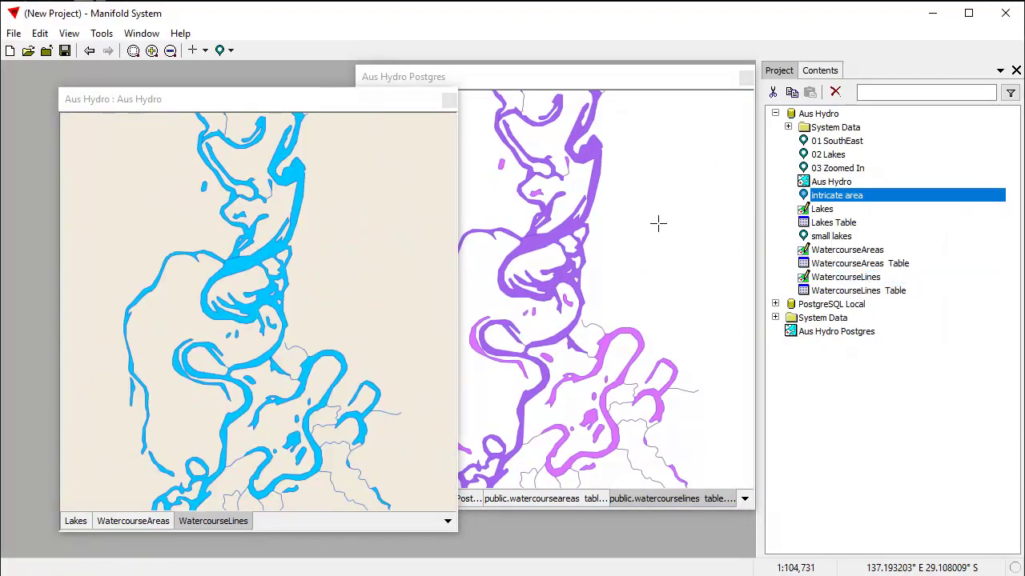
left_click_drag(293, 102, 241, 80)
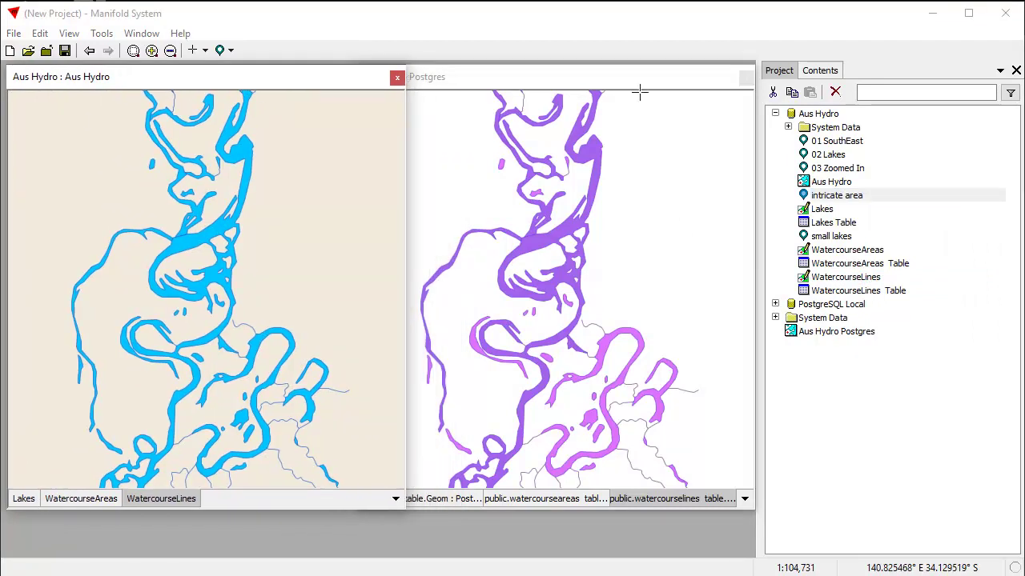
- Collapse the Aus Hydro data source and add the favorite data source Bing Maps Satellite to the project
left_click(818, 115)
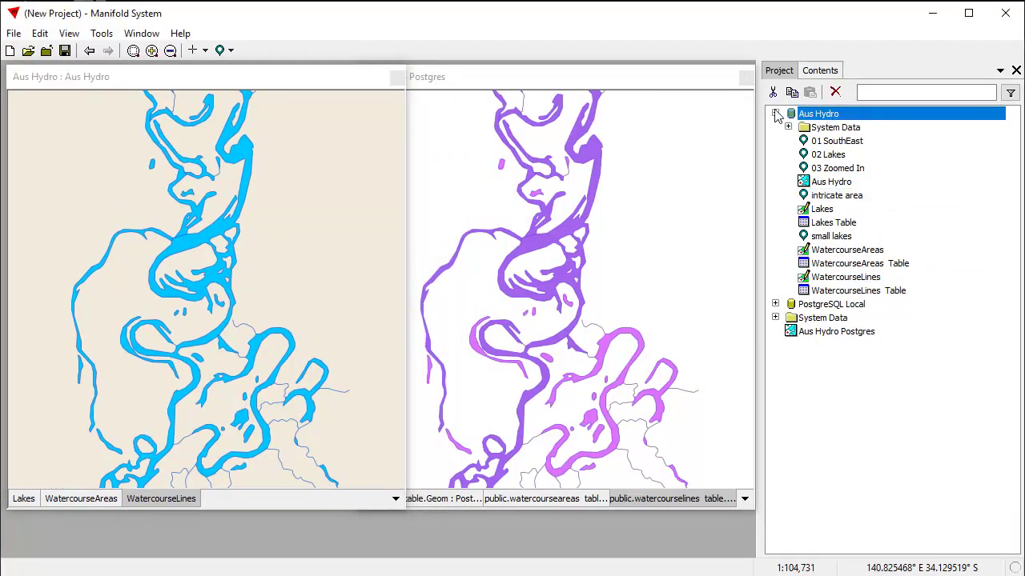
left_click(636, 84)
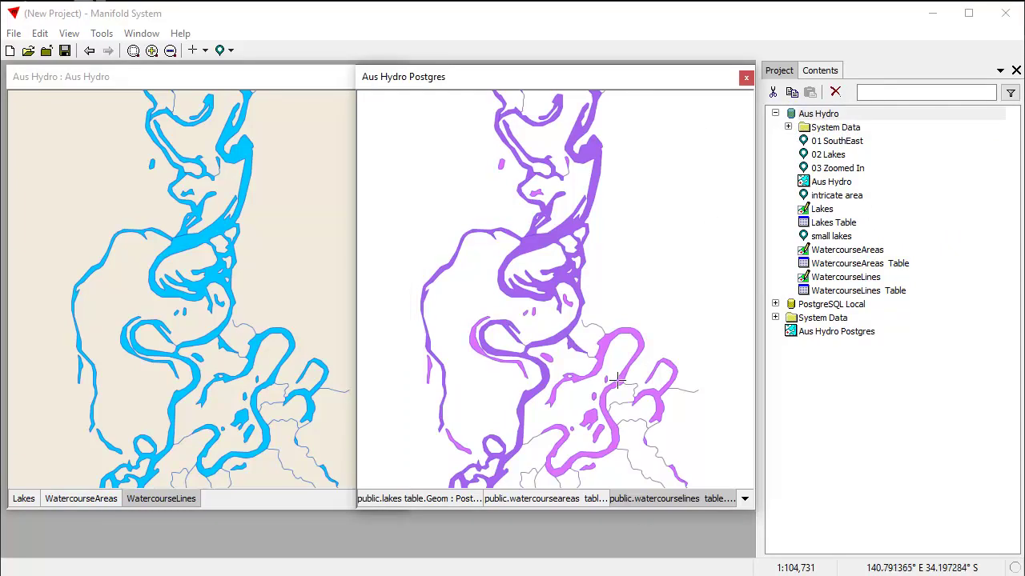
left_click(775, 114)
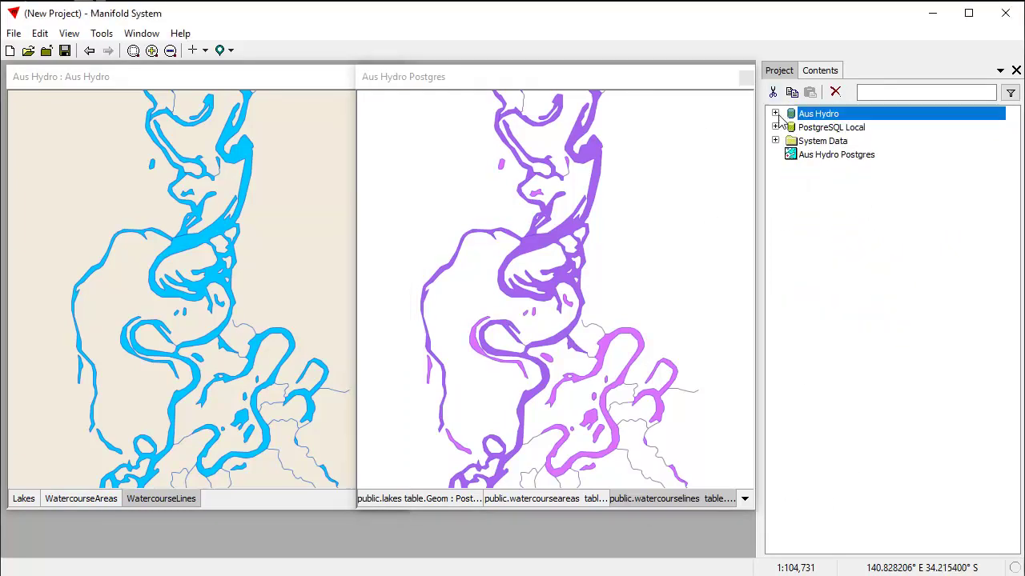
right_click(807, 262)
mouse_move(850, 307)
mouse_move(741, 498)
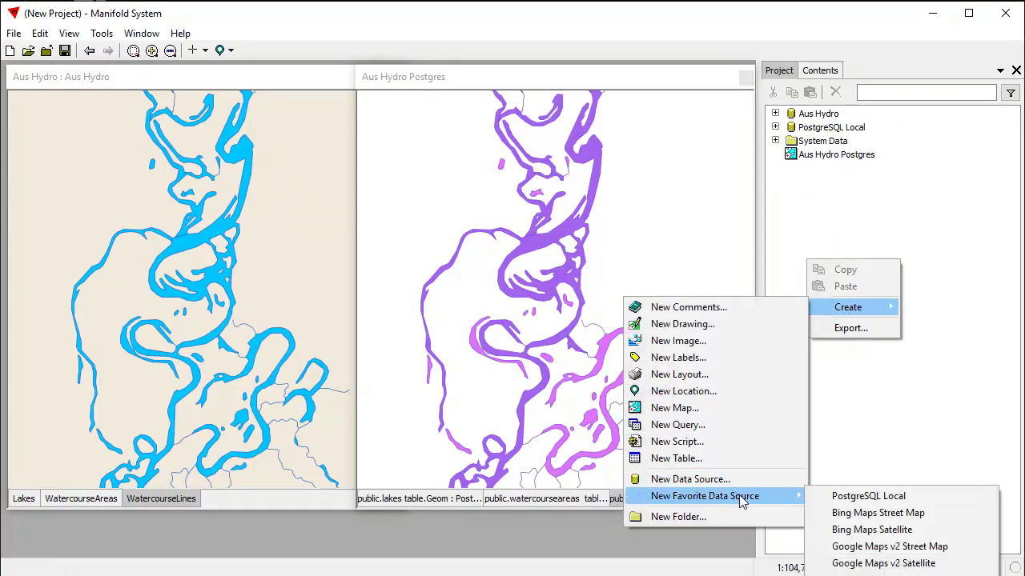
left_click(903, 530)
- Add the Bing Maps Satellite Image as a layer to the Aus Hydro Postgres map and place it beneath the watercourse lines
left_click_drag(606, 80, 565, 80)
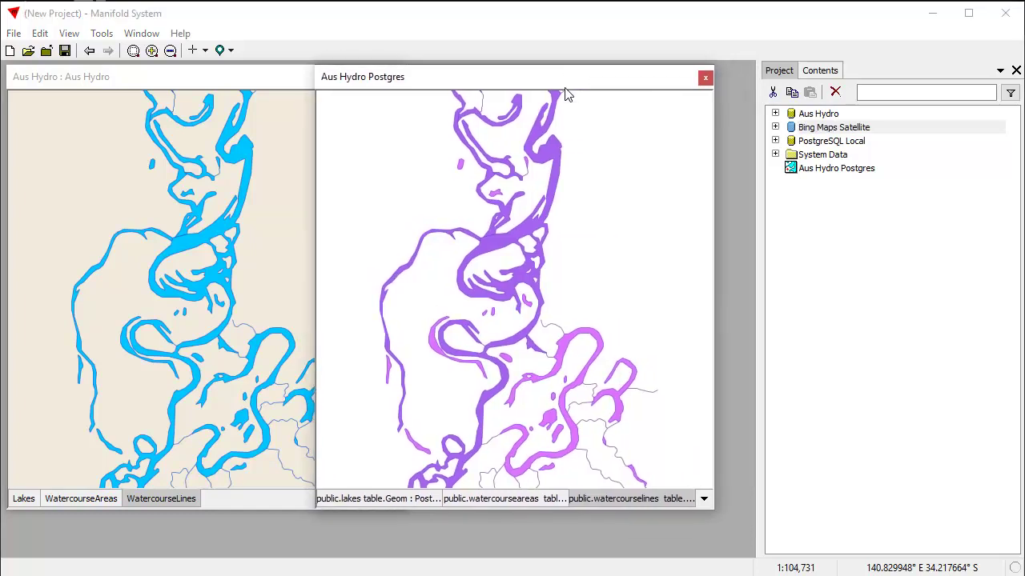
scroll(528, 361, "down", 3)
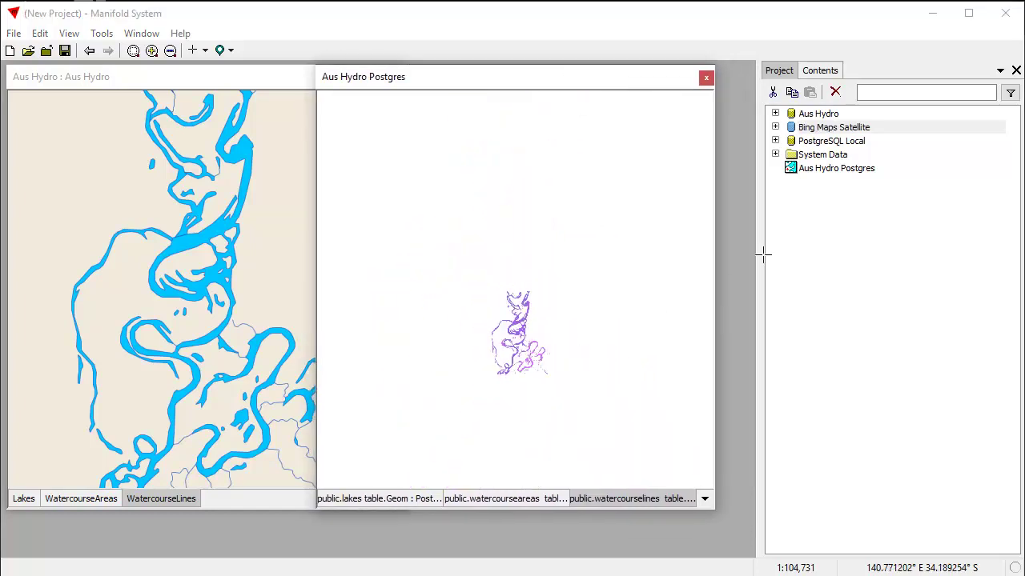
left_click(775, 127)
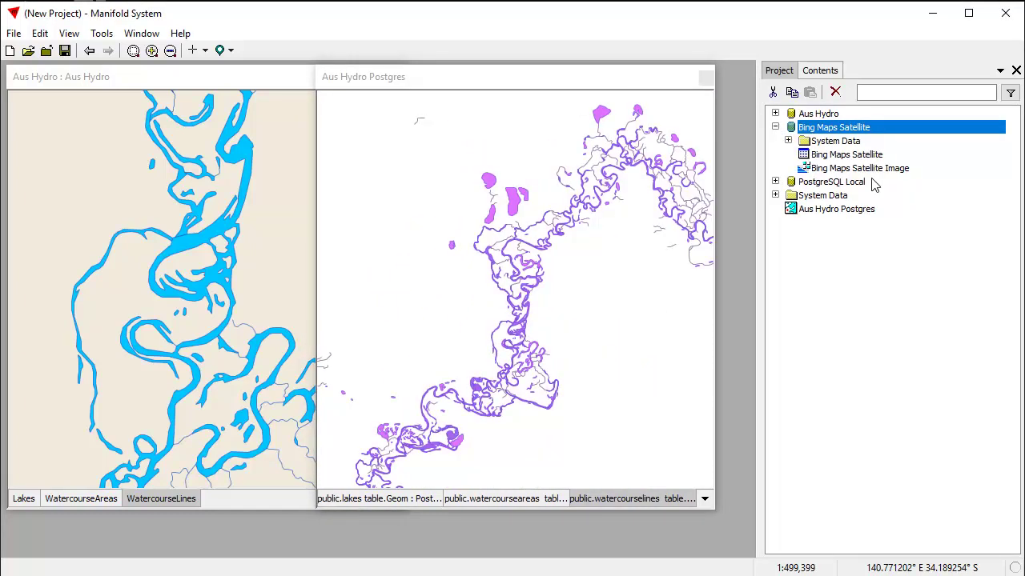
left_click_drag(892, 168, 618, 300)
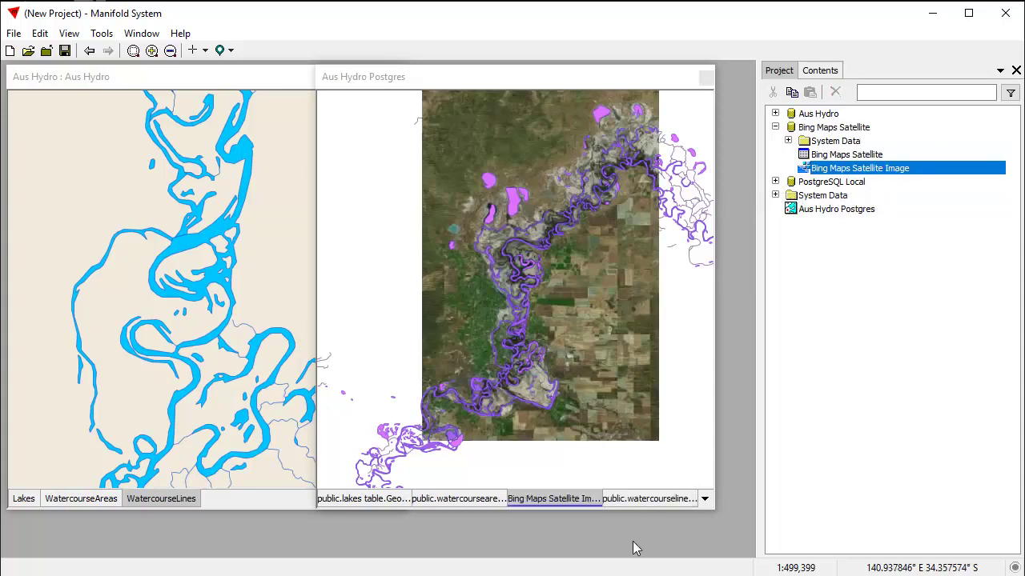
left_click_drag(641, 503, 543, 503)
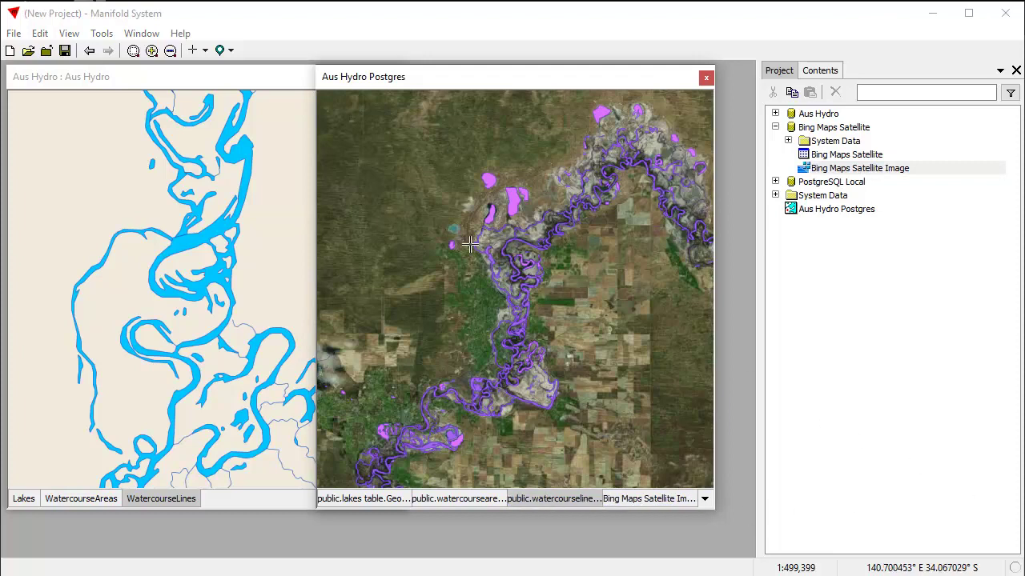
- Examine how the watercourses match the satellite imagery across the Aus Hydro Postgres map, and collapse the Bing Maps Satellite data source
left_click_drag(441, 234, 584, 377)
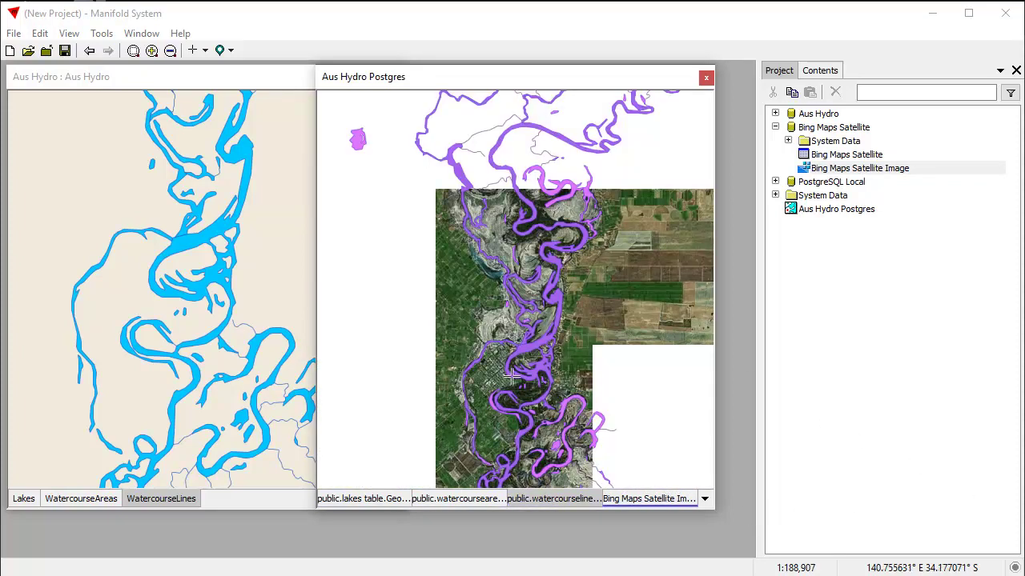
left_click_drag(482, 437, 581, 231)
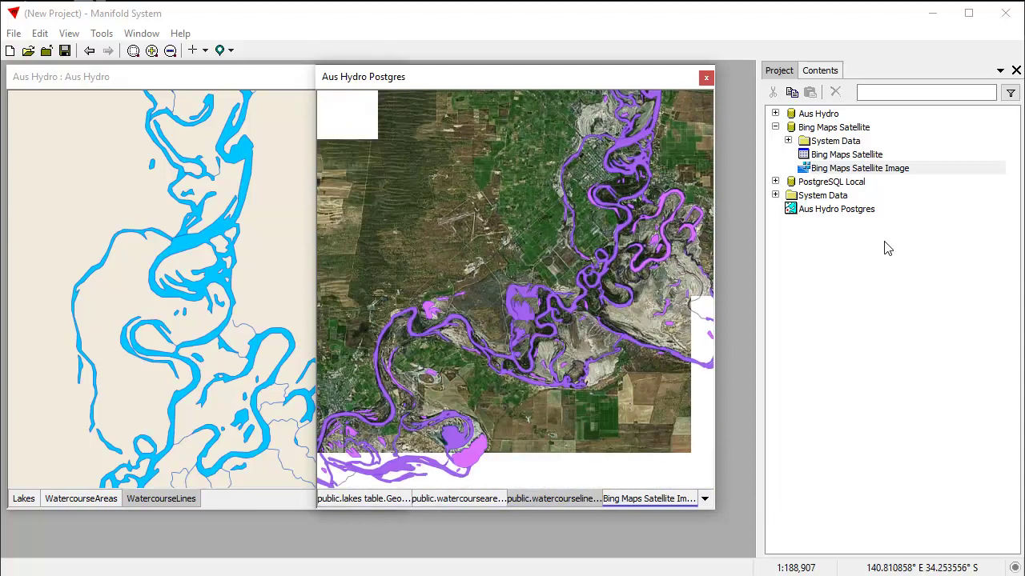
left_click(775, 127)
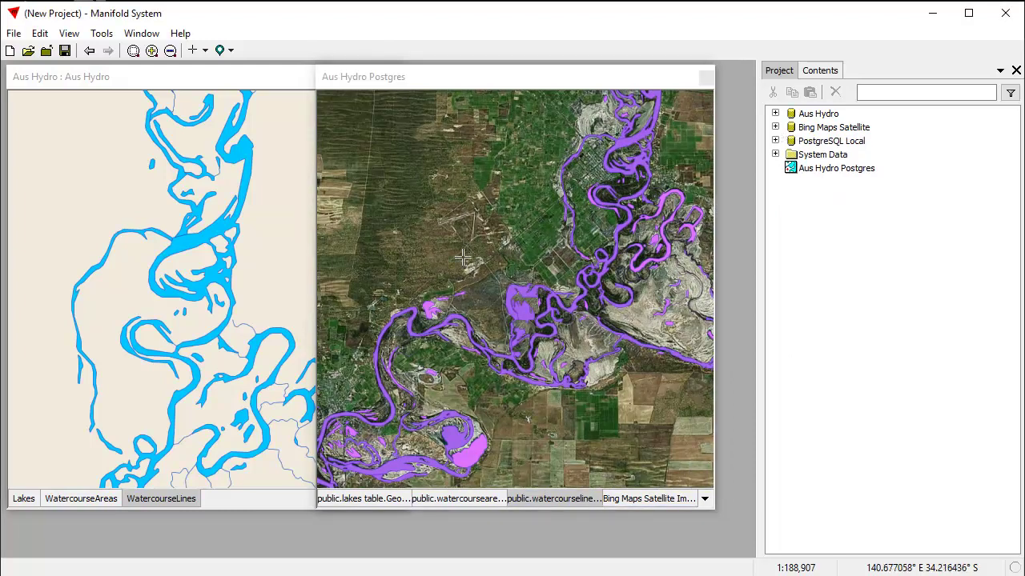
left_click_drag(487, 268, 623, 376)
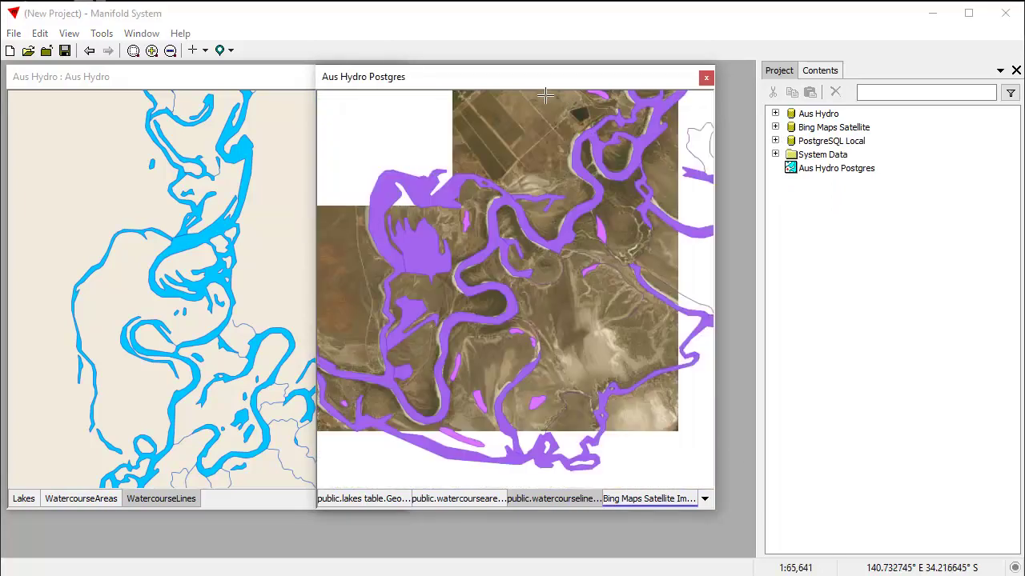
scroll(530, 278, "down", 5)
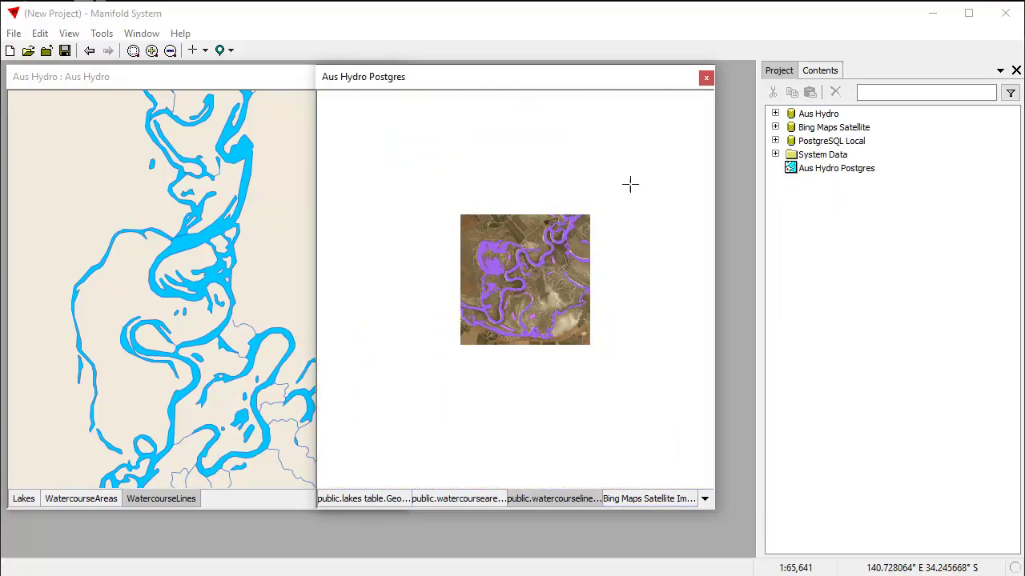
scroll(517, 148, "up", 5)
- Arrange the Aus Hydro Postgres window beside the Aus Hydro window without overlap and make the Aus Hydro map active
left_click_drag(509, 85, 632, 85)
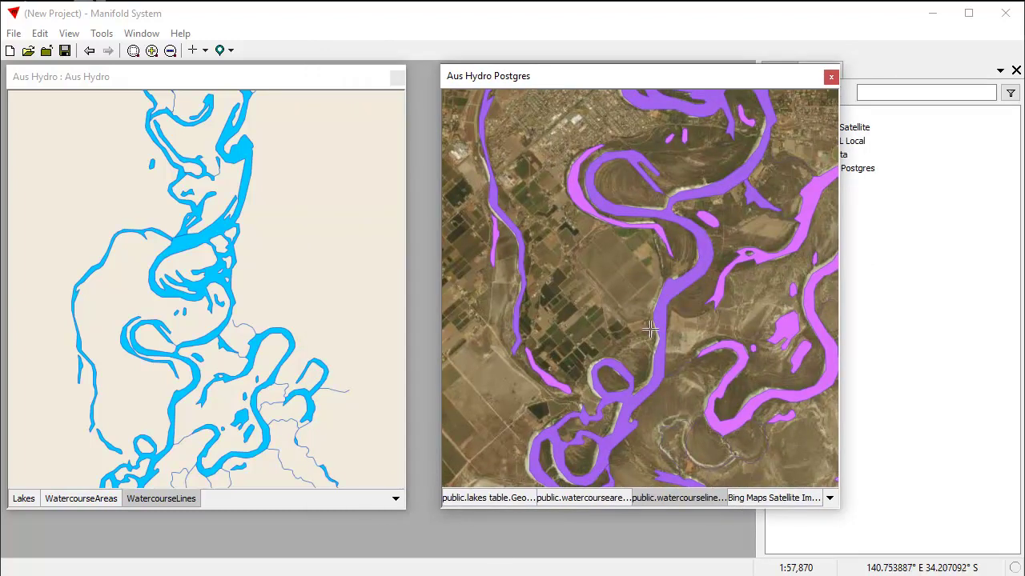
left_click(963, 306)
left_click_drag(722, 87, 643, 104)
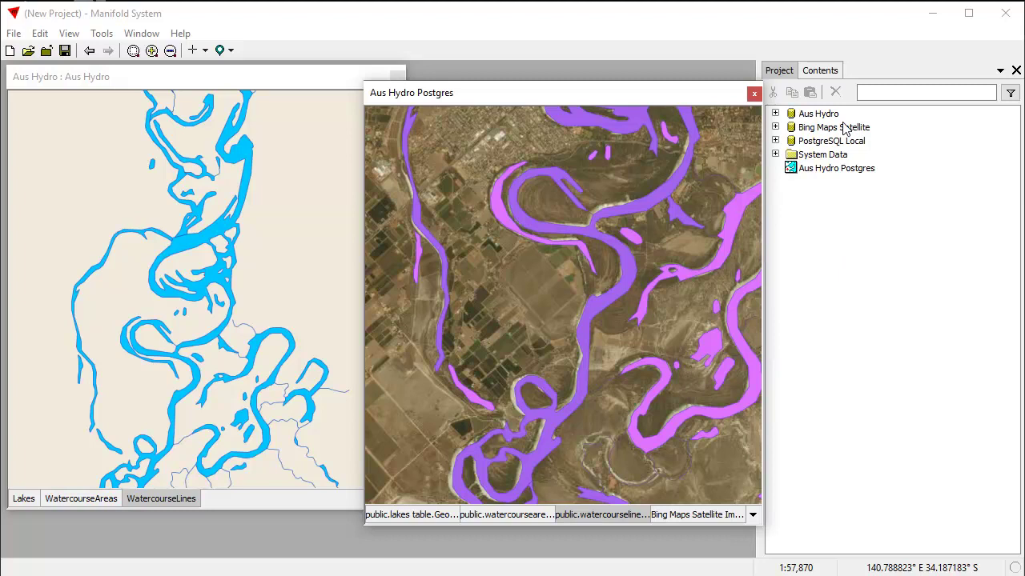
left_click_drag(659, 92, 687, 81)
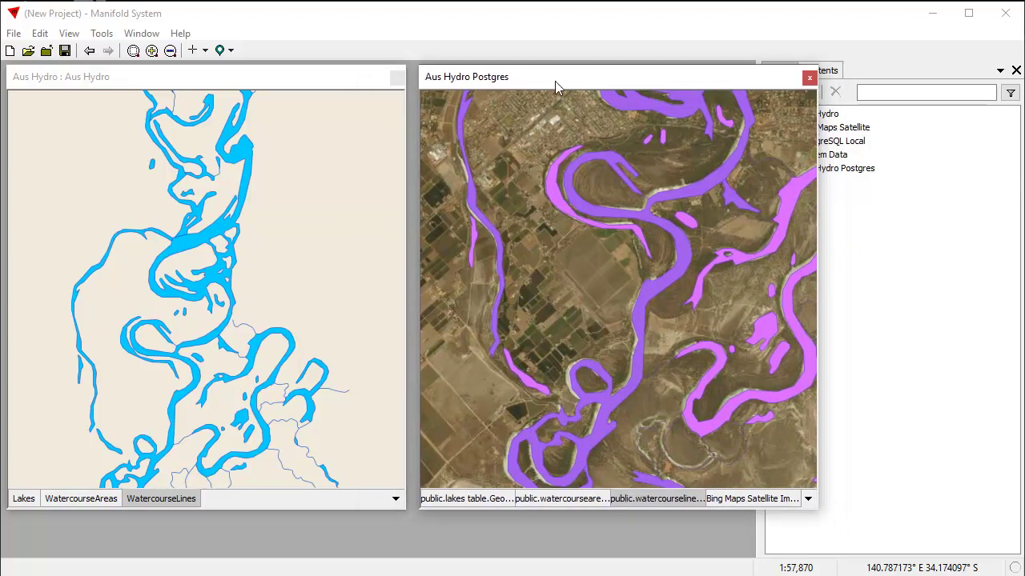
left_click(321, 77)
left_click(563, 75)
left_click(332, 76)
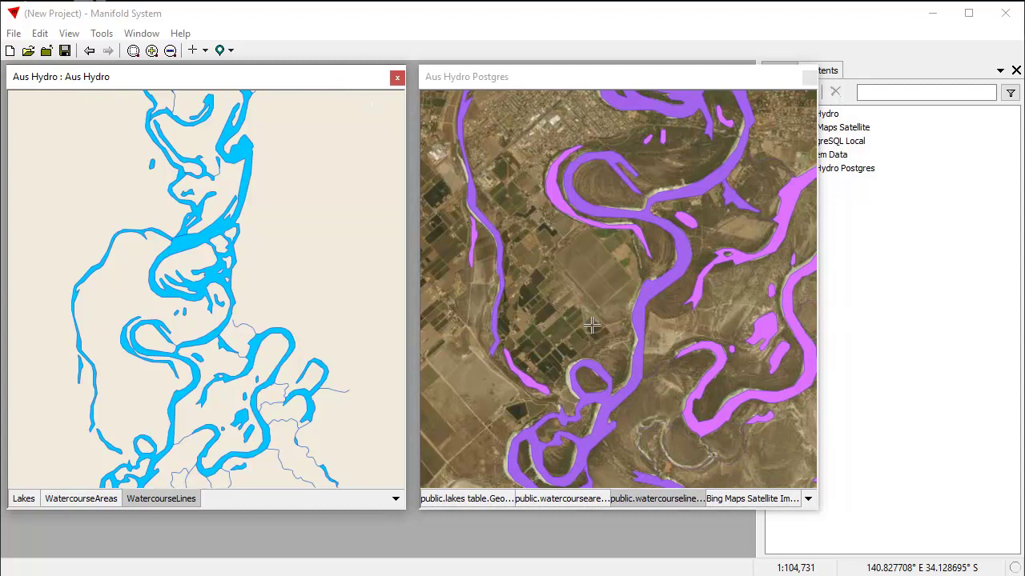
- Zoom both maps to the full extent of their watercourse lines layers and inspect the Aus Hydro map's interior up close
scroll(591, 325, "down", 2)
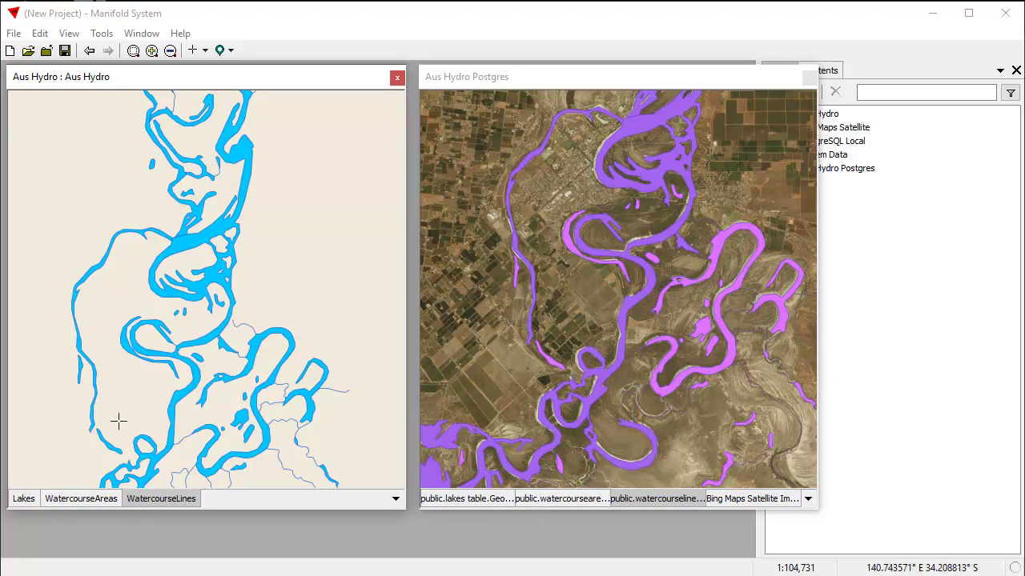
double_click(181, 505)
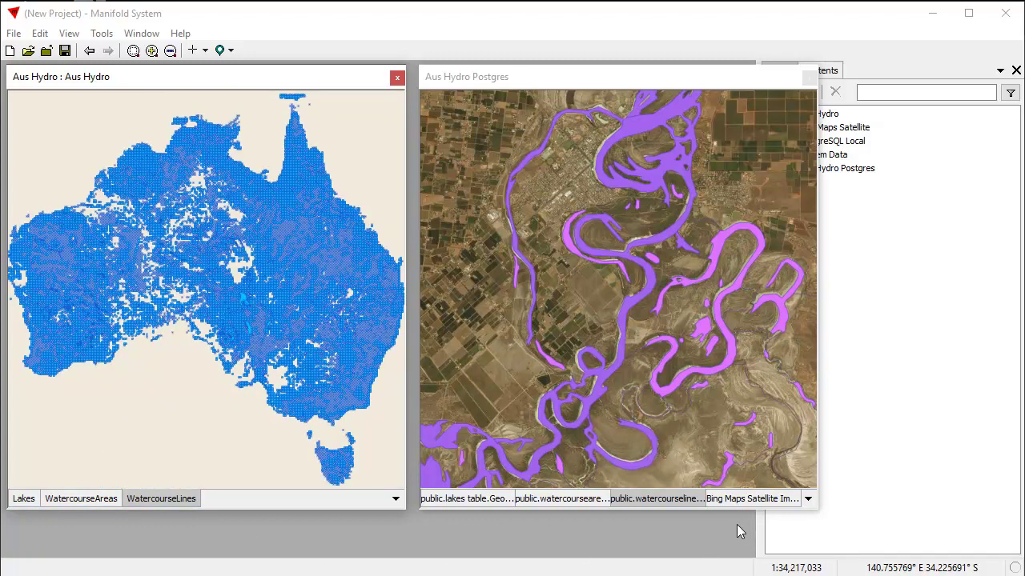
left_click(653, 503)
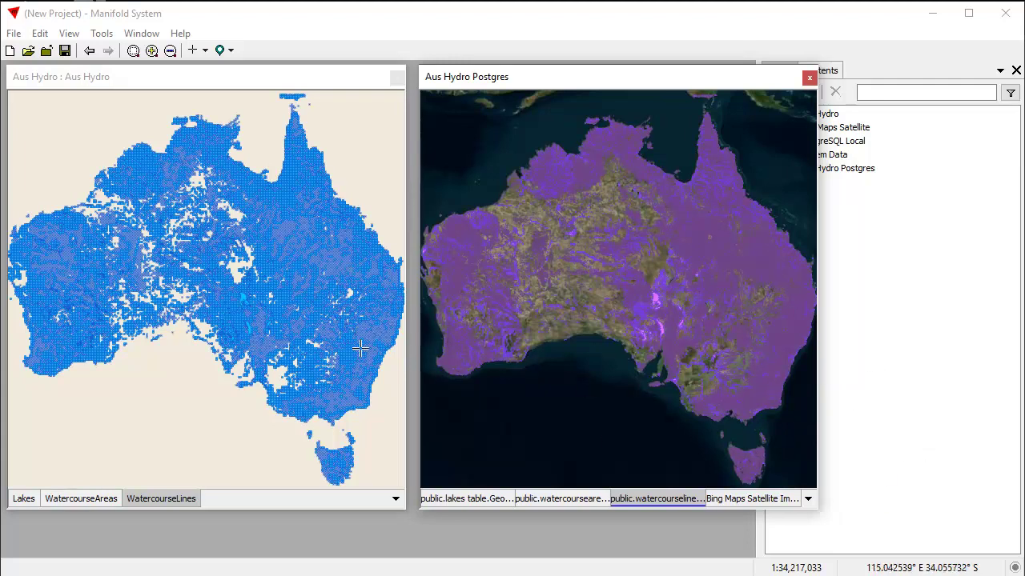
scroll(57, 255, "up", 5)
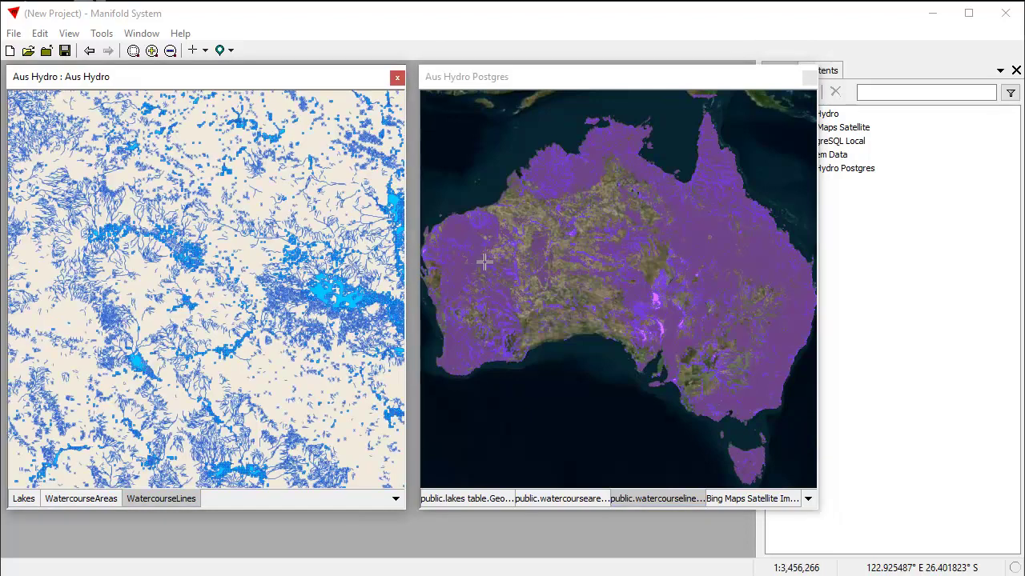